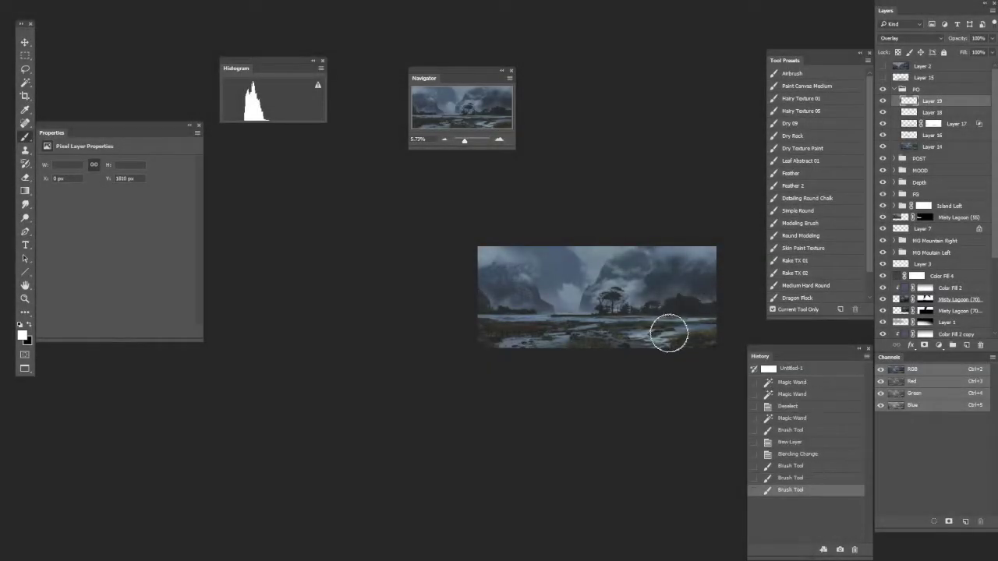
- Add a new empty layer and set its blend mode to Darken instead of Multiply
{"action": "scroll", "coordinate": [690, 351], "scroll_direction": "up", "scroll_amount": 3}
{"action": "key", "text": "ctrl+d"}
{"action": "left_click", "coordinate": [967, 345]}
{"action": "left_click", "coordinate": [910, 38]}
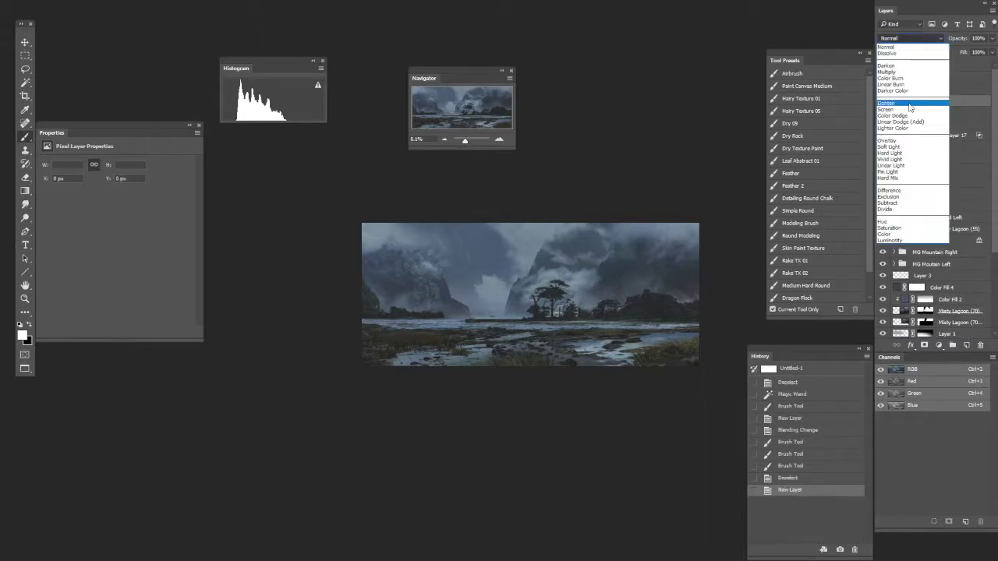
{"action": "left_click", "coordinate": [889, 72]}
{"action": "left_click", "coordinate": [507, 325], "text": "alt"}
{"action": "left_click_drag", "start_coordinate": [646, 350], "coordinate": [472, 356]}
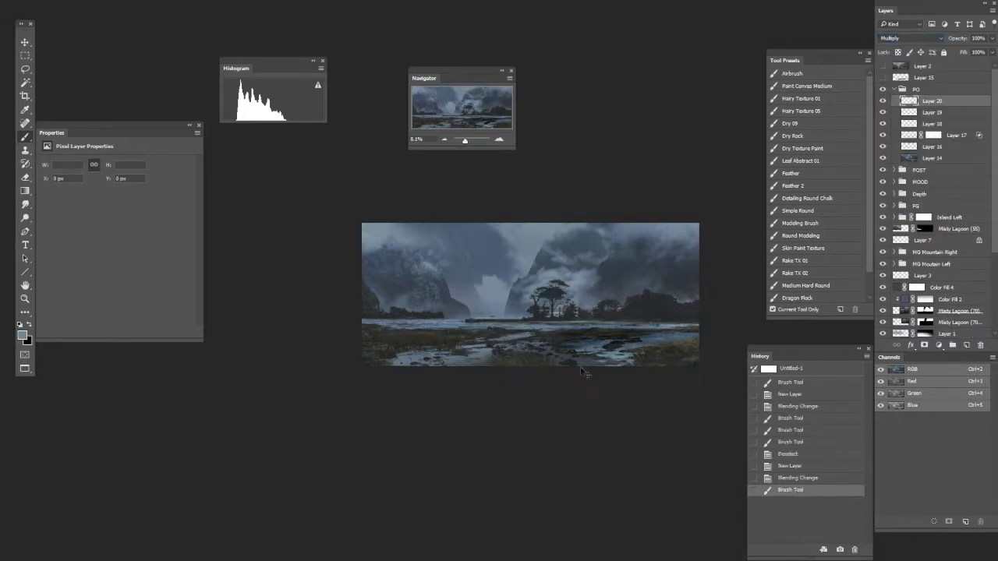
{"action": "key", "text": "ctrl+z"}
{"action": "left_click", "coordinate": [893, 38]}
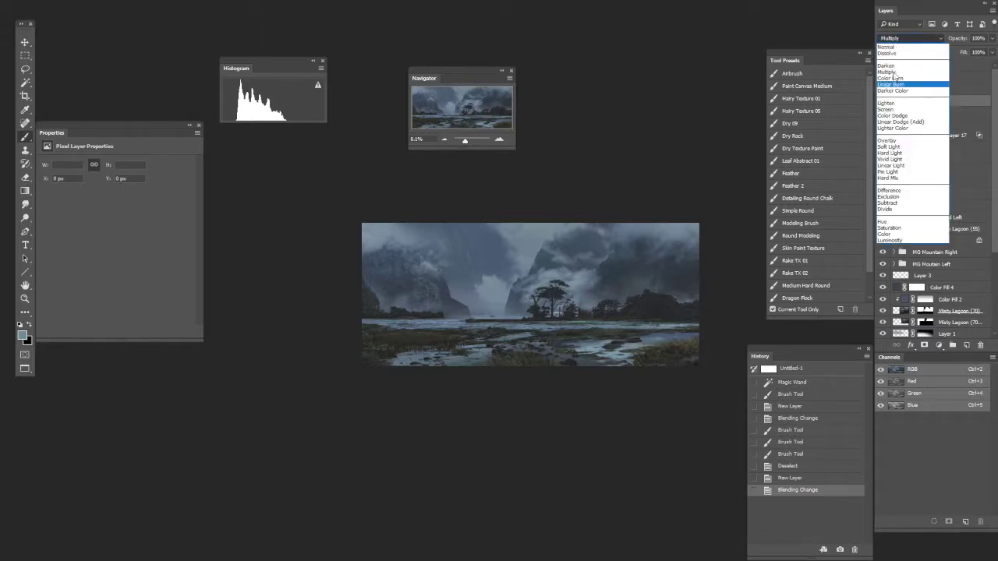
{"action": "left_click", "coordinate": [886, 66]}
- Darken the foreground rocks and lower lagoon with dark strokes in a sampled colour
{"action": "left_click_drag", "start_coordinate": [642, 347], "coordinate": [468, 356]}
{"action": "key", "text": "ctrl+z"}
{"action": "left_click", "coordinate": [654, 352], "text": "alt"}
{"action": "right_click", "coordinate": [655, 353], "text": "alt+shift"}
{"action": "left_click_drag", "start_coordinate": [654, 352], "coordinate": [463, 372]}
{"action": "left_click_drag", "start_coordinate": [646, 350], "coordinate": [408, 374]}
{"action": "key", "text": "bracketleft"}
{"action": "key", "text": "bracketleft"}
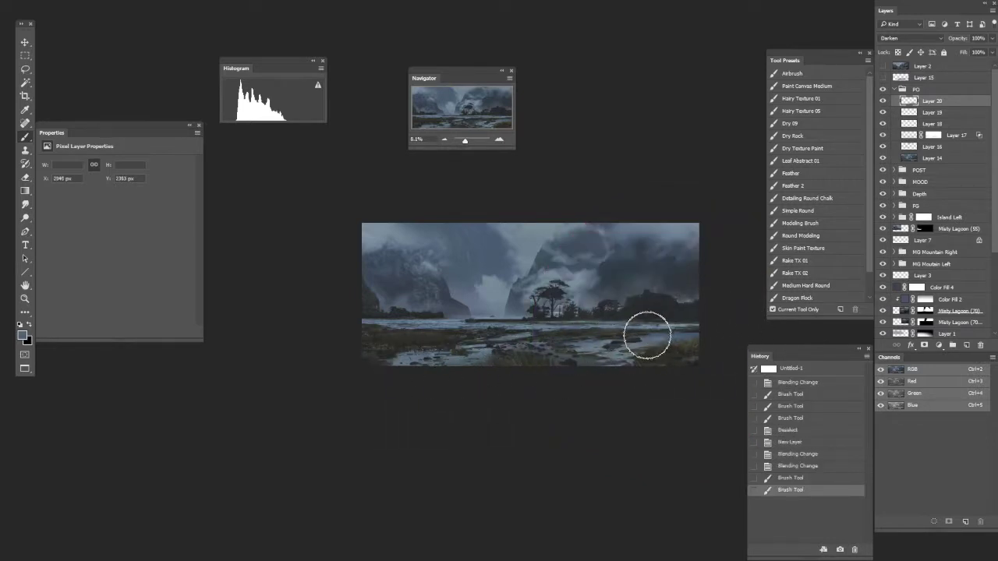
{"action": "right_click", "coordinate": [670, 343], "text": "alt+shift"}
{"action": "key", "text": "bracketright"}
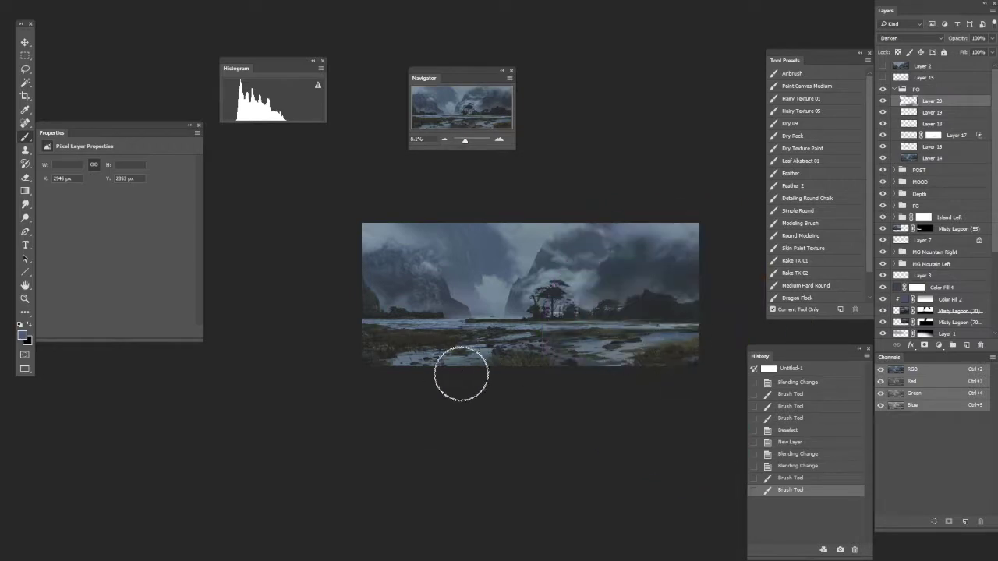
{"action": "left_click_drag", "start_coordinate": [423, 367], "coordinate": [639, 352]}
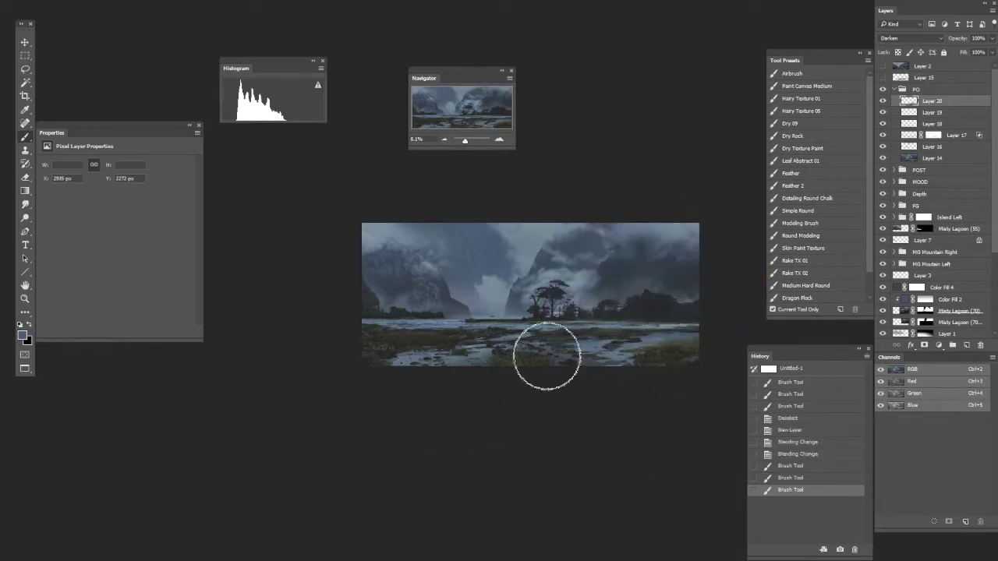
- Repaint the lower-right water on Layer 19
{"action": "scroll", "coordinate": [483, 395], "scroll_direction": "up", "scroll_amount": 2, "text": "alt"}
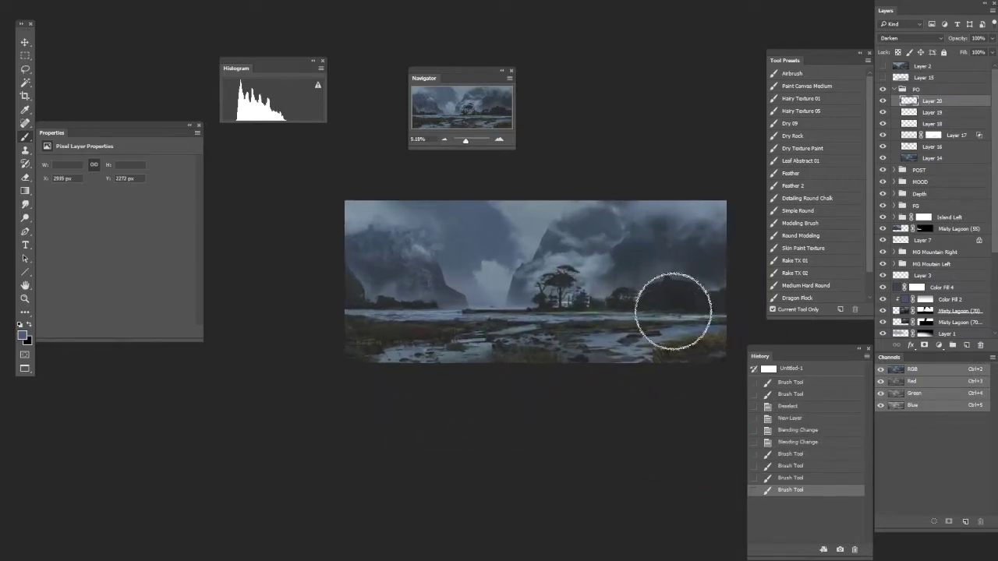
{"action": "left_click", "coordinate": [924, 113]}
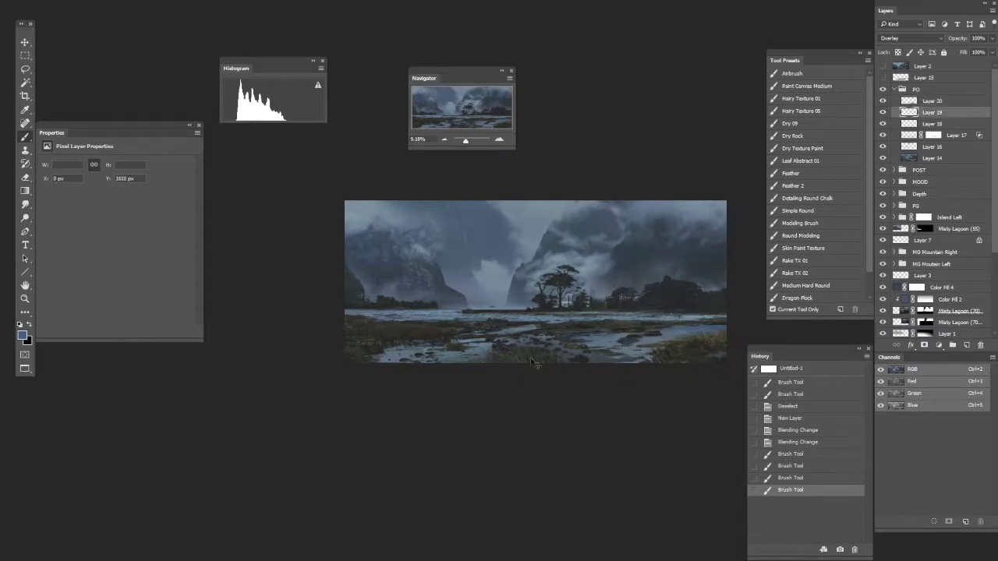
{"action": "left_click_drag", "start_coordinate": [691, 330], "coordinate": [739, 329]}
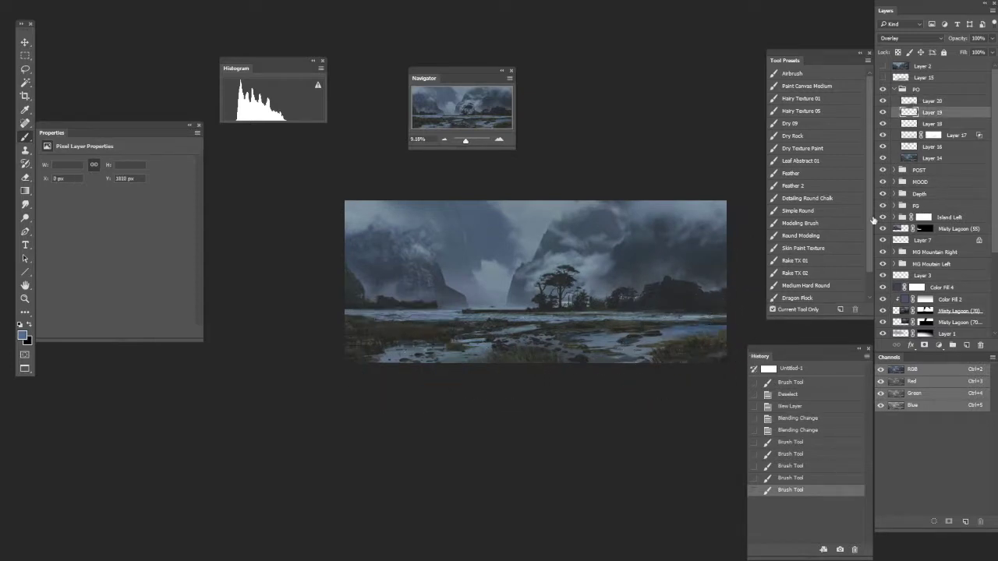
{"action": "key", "text": "w"}
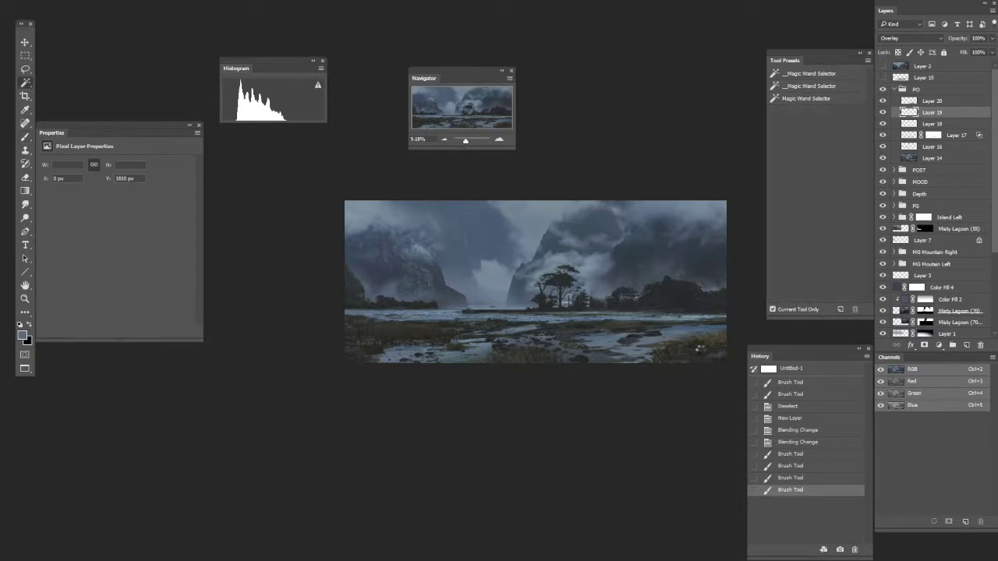
- Select the light mist and water areas with the Magic Wand, adding a second area
{"action": "left_click", "coordinate": [698, 346]}
{"action": "left_click_drag", "start_coordinate": [712, 350], "coordinate": [659, 349]}
{"action": "key", "text": "ctrl+d"}
{"action": "left_click", "coordinate": [658, 327]}
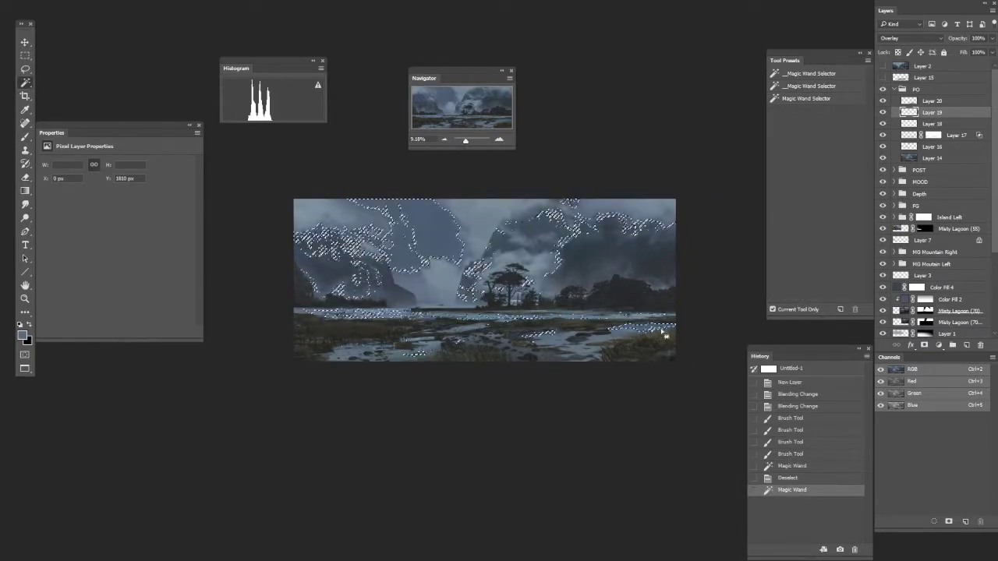
{"action": "left_click", "coordinate": [634, 333]}
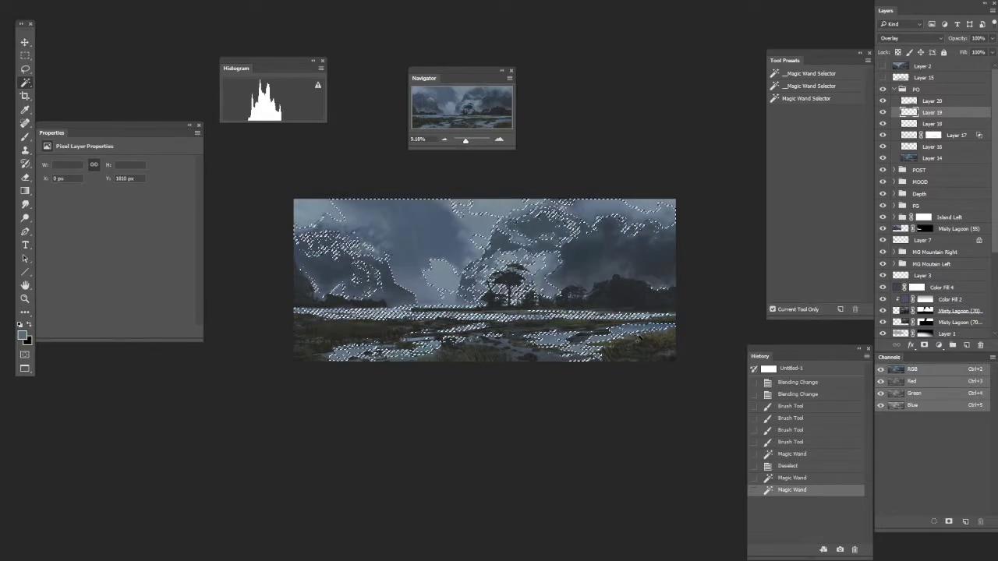
- Test a brush stroke inside the selection, undo it, and make Layer 20 active
{"action": "key", "text": "b"}
{"action": "right_click", "coordinate": [442, 308], "text": "alt+shift"}
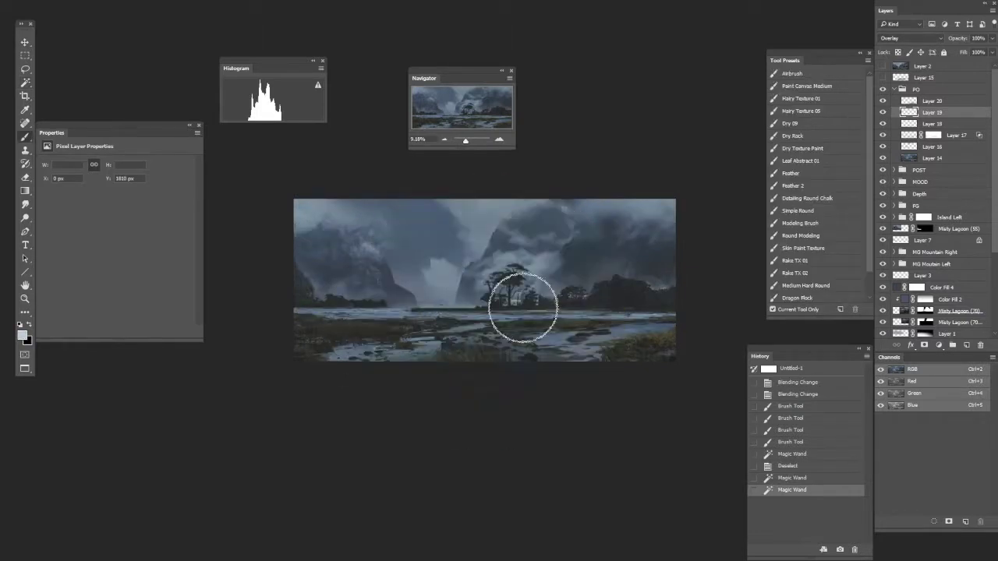
{"action": "right_click", "coordinate": [628, 326], "text": "alt+shift"}
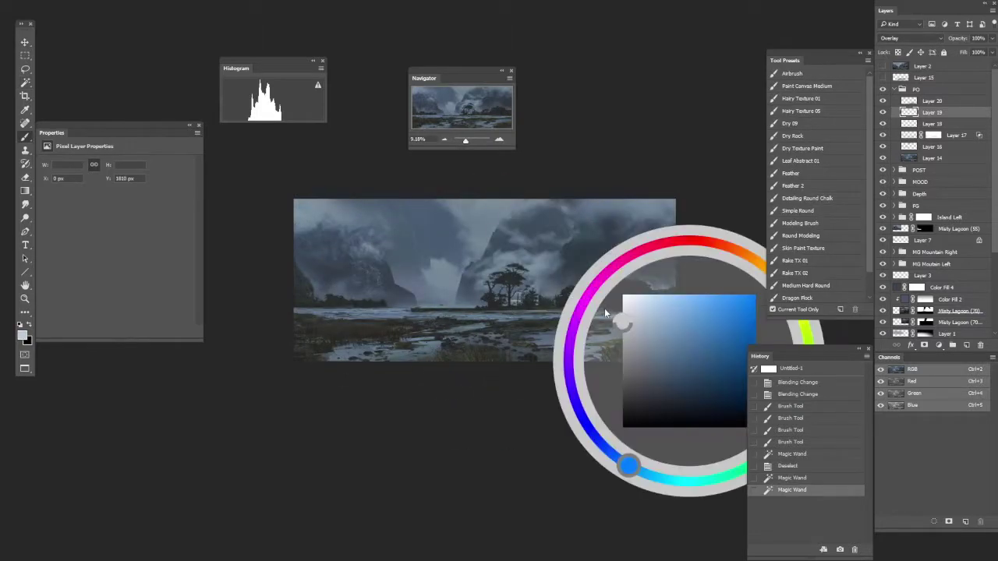
{"action": "left_click_drag", "start_coordinate": [641, 325], "coordinate": [632, 332]}
{"action": "key", "text": "ctrl+z"}
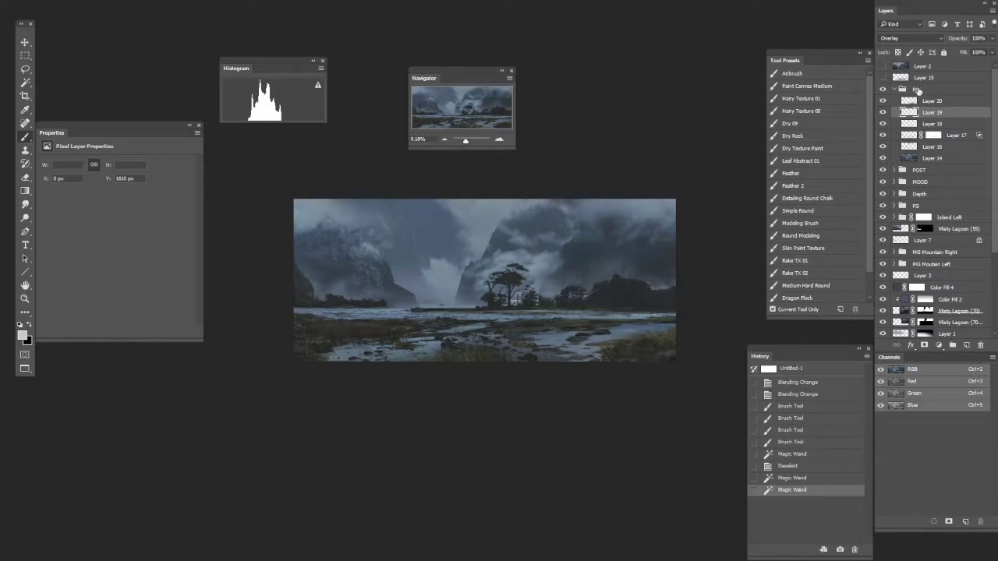
{"action": "left_click", "coordinate": [919, 102]}
{"action": "left_click", "coordinate": [929, 119]}
- Add a layer above Layer 20 and dab small details into the lagoon water
{"action": "left_click", "coordinate": [951, 102]}
{"action": "left_click", "coordinate": [965, 345]}
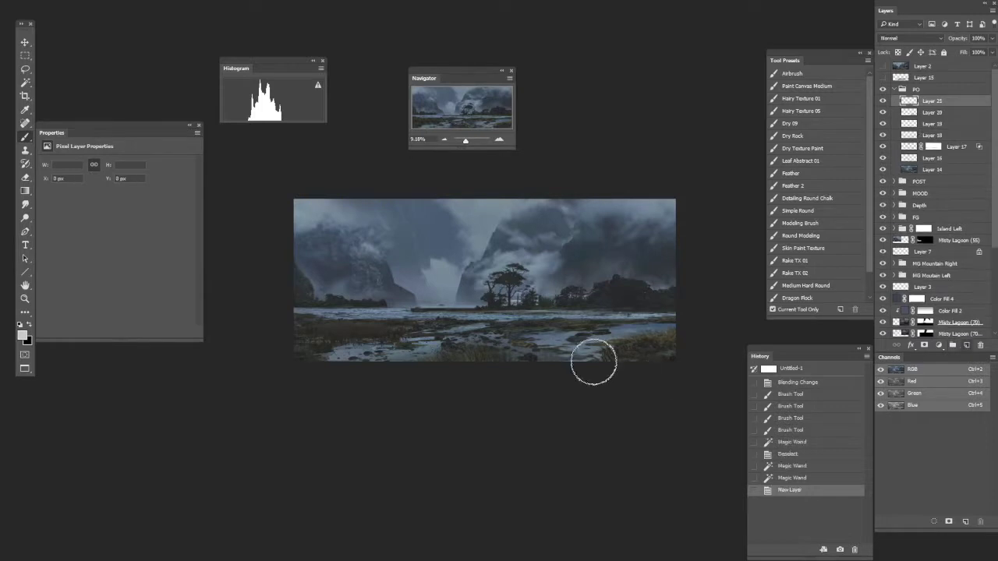
{"action": "key", "text": "bracketleft"}
{"action": "key", "text": "bracketleft"}
{"action": "key", "text": "bracketleft"}
{"action": "left_click", "coordinate": [552, 339]}
{"action": "left_click", "coordinate": [530, 337]}
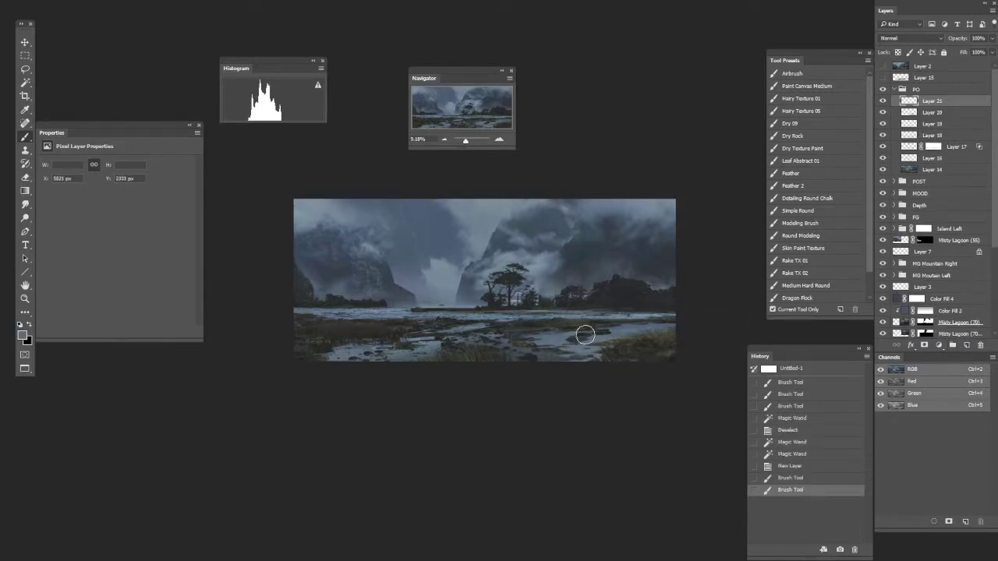
{"action": "left_click", "coordinate": [573, 331]}
{"action": "left_click", "coordinate": [573, 332]}
{"action": "scroll", "coordinate": [573, 335], "scroll_direction": "down", "scroll_amount": 2}
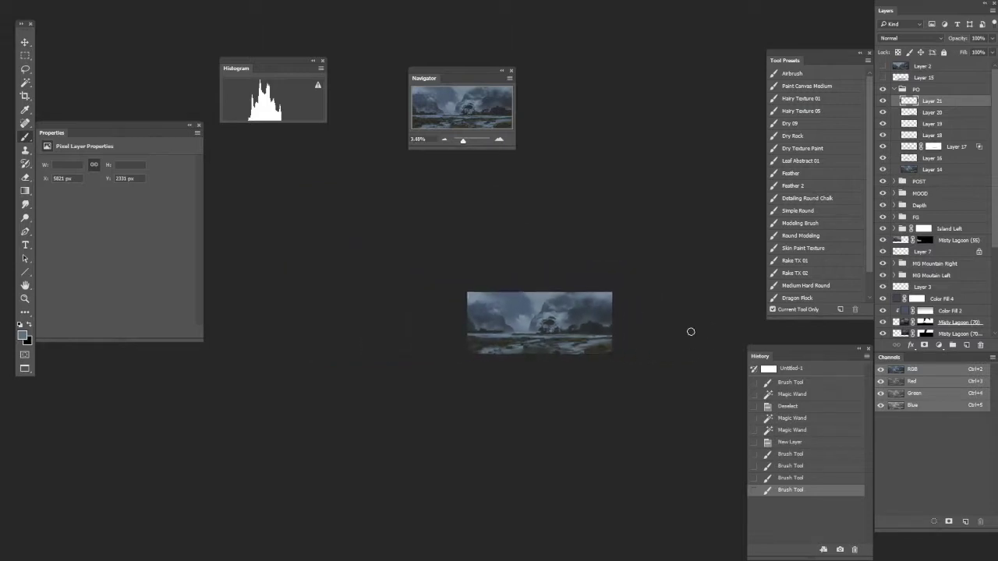
{"action": "left_click", "coordinate": [616, 345]}
- Create a second empty layer, Layer 22, for further painting
{"action": "scroll", "coordinate": [620, 355], "scroll_direction": "up", "scroll_amount": 2}
{"action": "scroll", "coordinate": [620, 355], "scroll_direction": "up", "scroll_amount": 2}
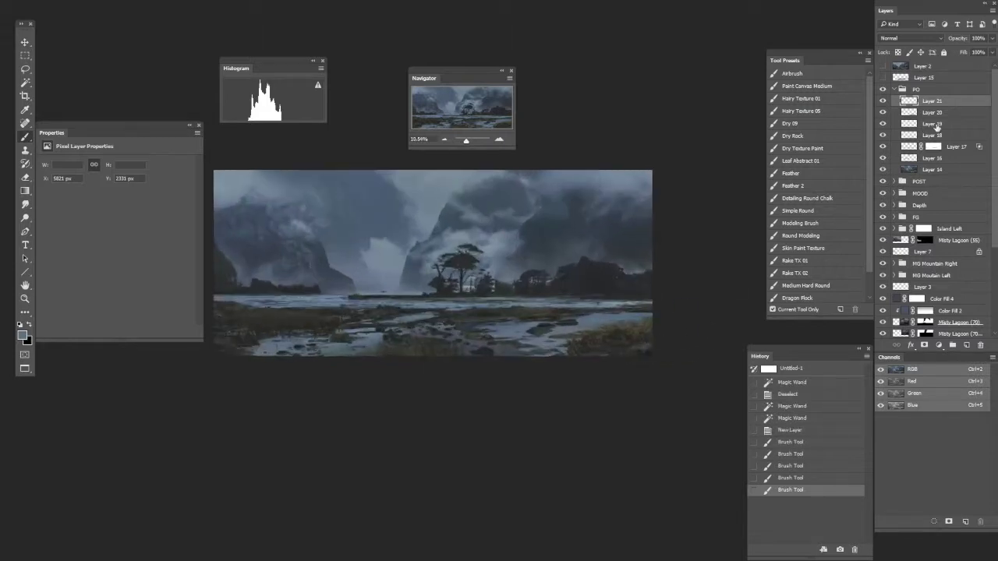
{"action": "left_click", "coordinate": [966, 344]}
{"action": "right_click", "coordinate": [569, 232]}
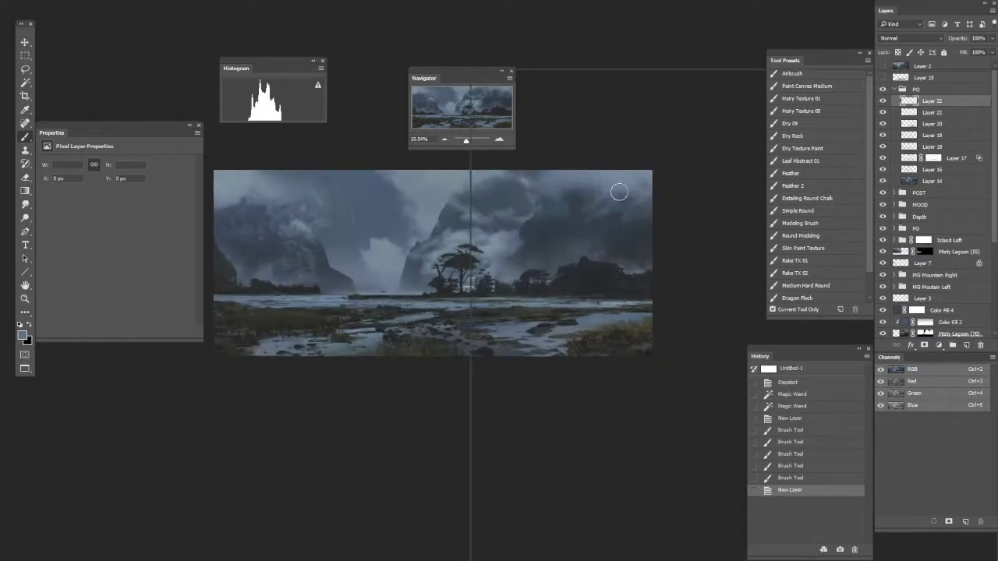
- Paint faint strokes into the lagoon water and near the right edge using sampled colours
{"action": "double_click", "coordinate": [566, 154]}
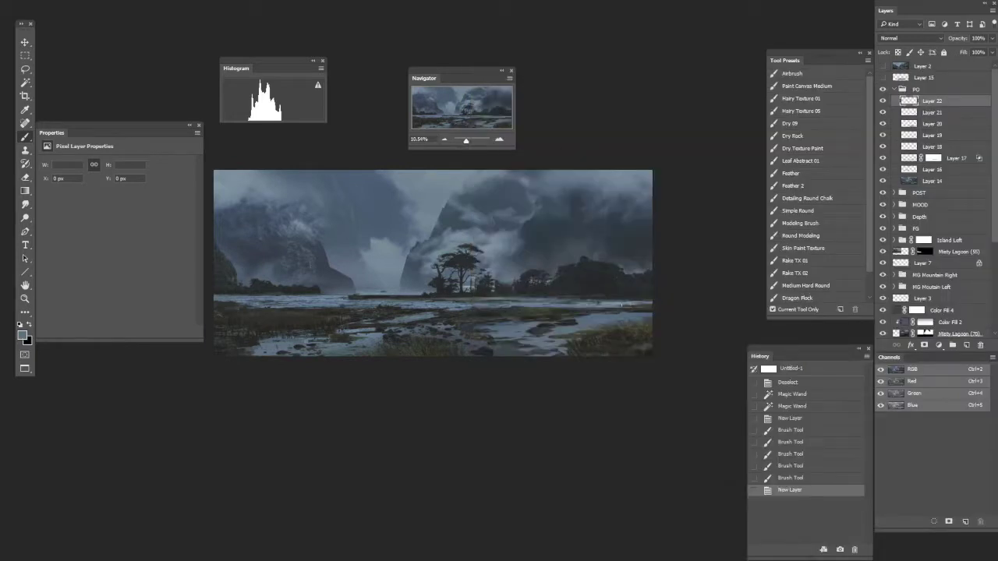
{"action": "left_click", "coordinate": [581, 299], "text": "alt"}
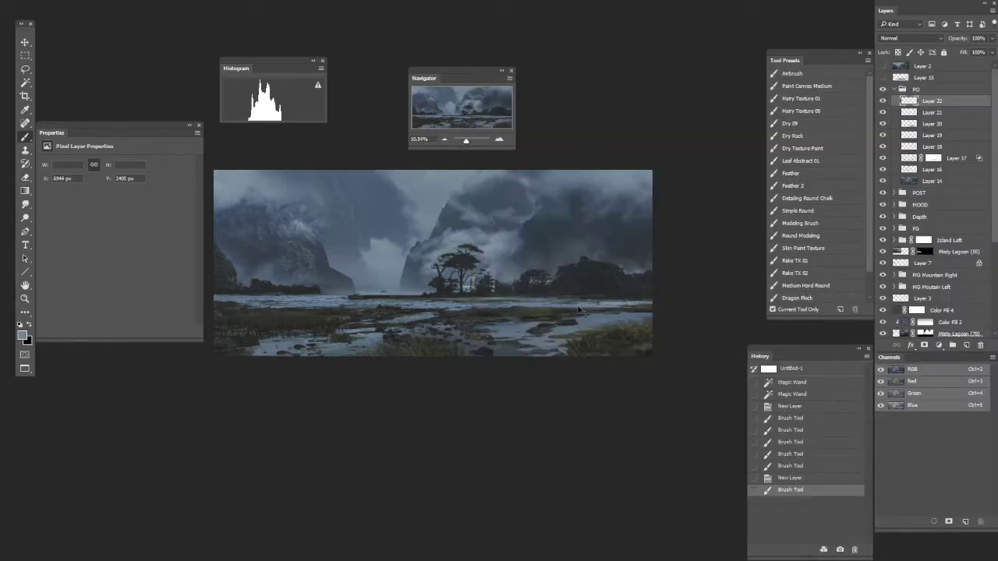
{"action": "left_click", "coordinate": [538, 304], "text": "alt"}
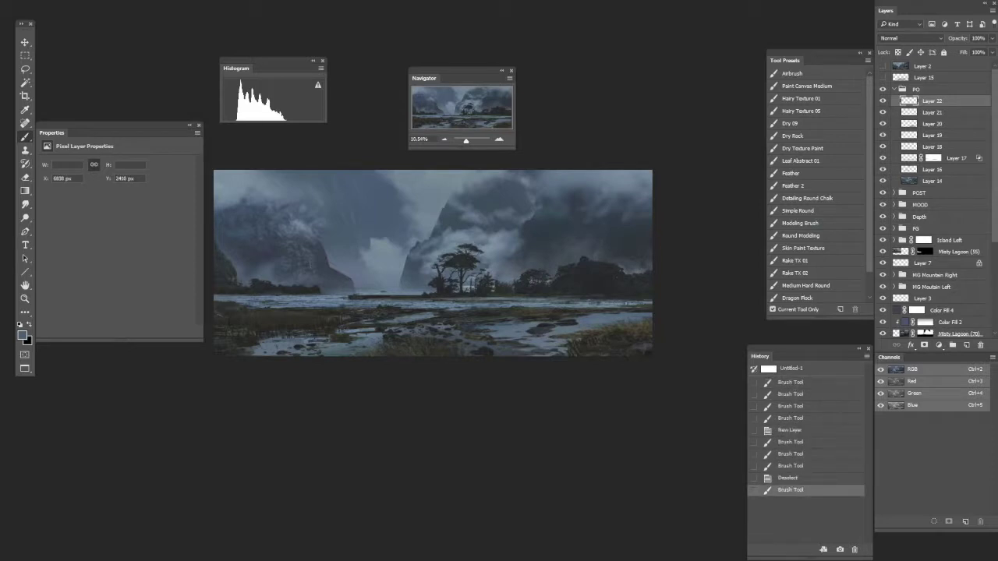
{"action": "left_click_drag", "start_coordinate": [636, 302], "coordinate": [614, 310]}
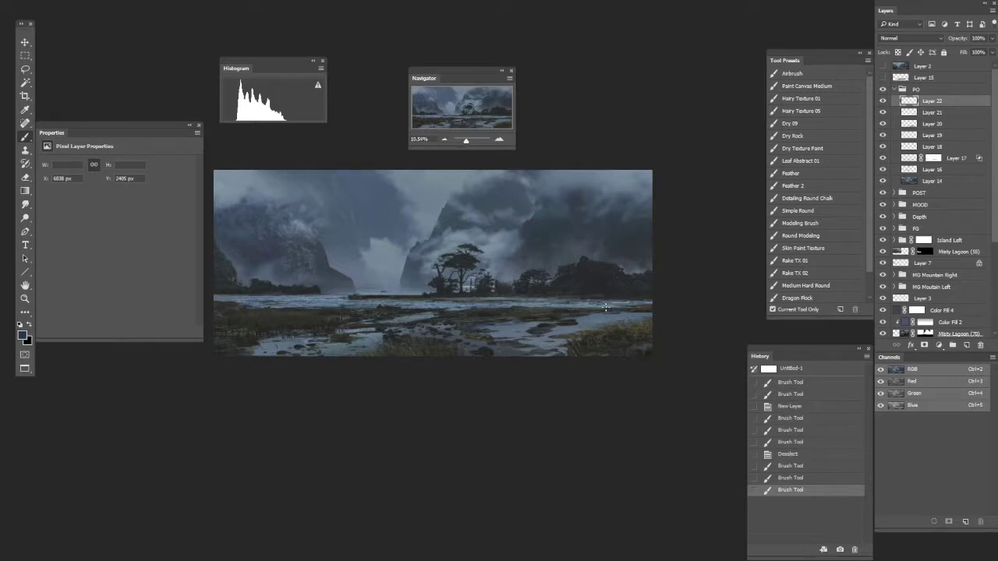
{"action": "mouse_move", "coordinate": [612, 307]}
{"action": "left_mouse_down"}
{"action": "mouse_move", "coordinate": [653, 304]}
{"action": "mouse_move", "coordinate": [648, 318]}
{"action": "mouse_move", "coordinate": [714, 306]}
{"action": "left_mouse_up"}
{"action": "left_click", "coordinate": [693, 297], "text": "alt"}
{"action": "left_click", "coordinate": [706, 297], "text": "alt"}
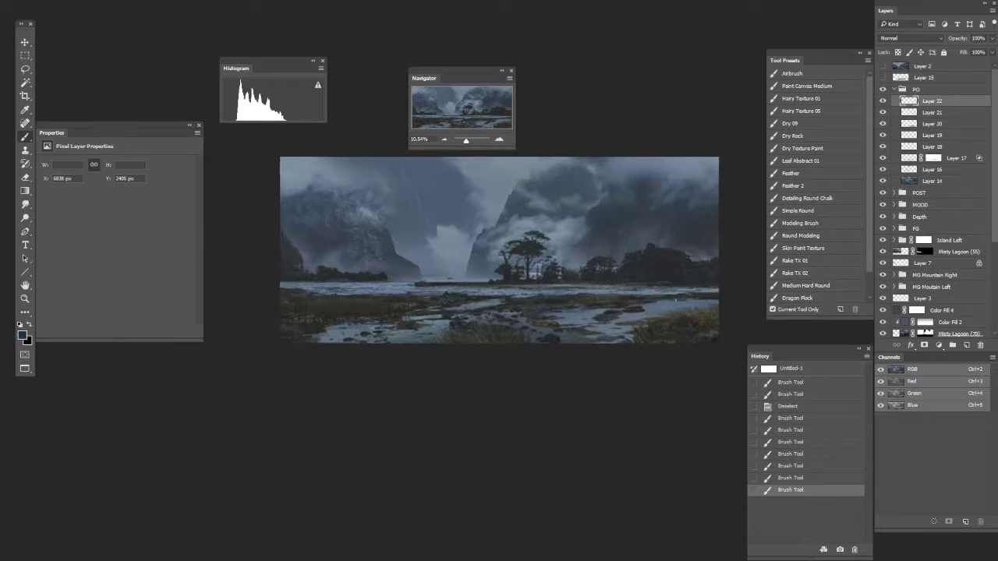
{"action": "left_click_drag", "start_coordinate": [715, 302], "coordinate": [682, 302]}
{"action": "left_click", "coordinate": [644, 310], "text": "alt"}
{"action": "left_click_drag", "start_coordinate": [645, 309], "coordinate": [634, 306]}
{"action": "left_click", "coordinate": [636, 308], "text": "alt"}
- Lock Layer 22's transparent pixels and repaint small detail strokes over its existing marks
{"action": "key", "text": "slash"}
{"action": "left_click_drag", "start_coordinate": [425, 319], "coordinate": [434, 319]}
{"action": "left_click_drag", "start_coordinate": [437, 319], "coordinate": [397, 324]}
{"action": "left_click", "coordinate": [442, 317], "text": "alt"}
{"action": "left_click_drag", "start_coordinate": [394, 325], "coordinate": [387, 326]}
{"action": "left_click_drag", "start_coordinate": [384, 327], "coordinate": [406, 322]}
{"action": "left_click_drag", "start_coordinate": [411, 322], "coordinate": [418, 321]}
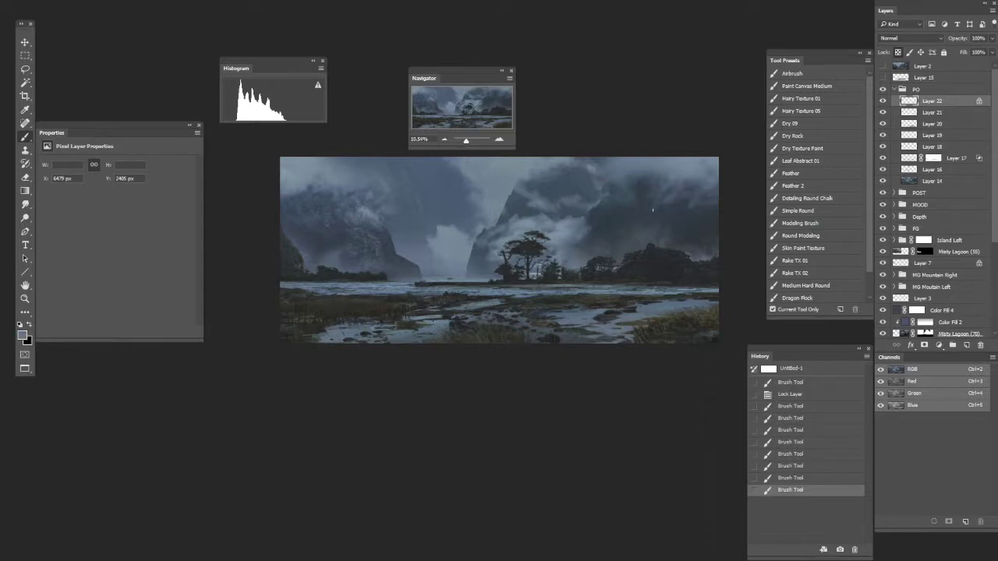
- Unlock Layer 22's transparent pixels and paint small detail strokes over the foreground lagoon
{"action": "left_click", "coordinate": [907, 51]}
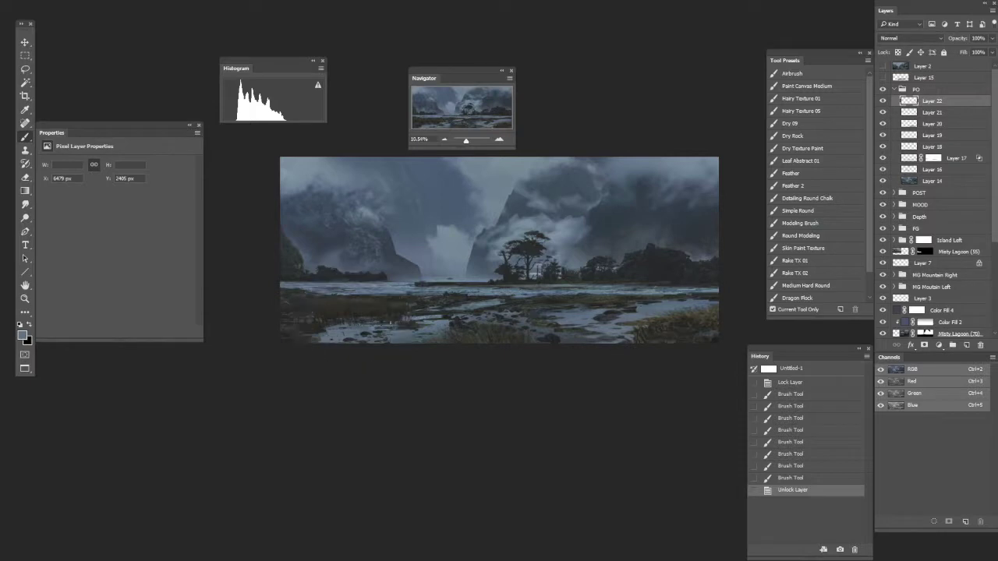
{"action": "mouse_move", "coordinate": [377, 321]}
{"action": "left_mouse_down"}
{"action": "mouse_move", "coordinate": [402, 319]}
{"action": "mouse_move", "coordinate": [363, 324]}
{"action": "left_mouse_up"}
{"action": "key", "text": "ctrl+alt+z"}
{"action": "key", "text": "ctrl+alt+z"}
{"action": "left_click_drag", "start_coordinate": [382, 319], "coordinate": [416, 313]}
{"action": "left_click_drag", "start_coordinate": [416, 313], "coordinate": [471, 299]}
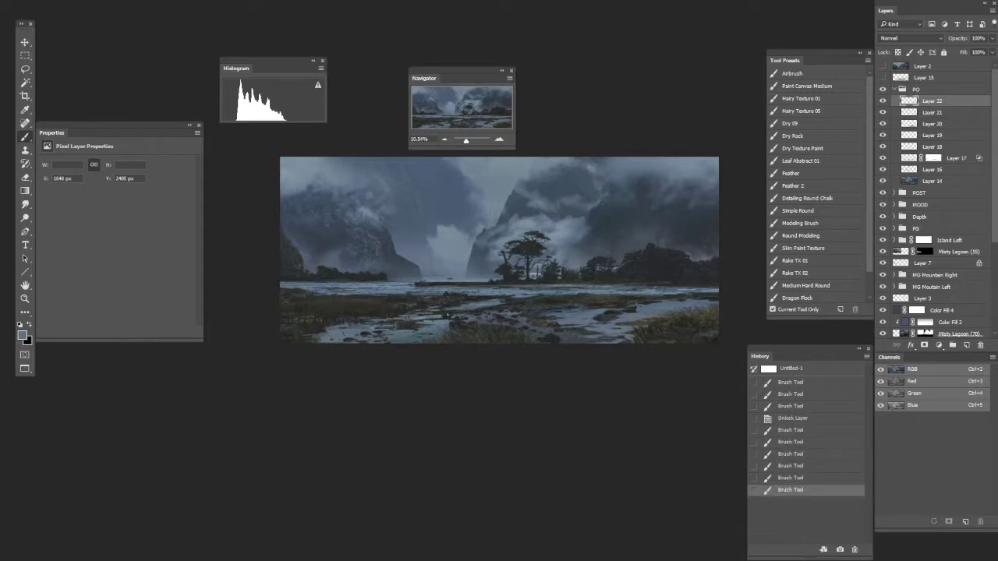
{"action": "left_click_drag", "start_coordinate": [469, 310], "coordinate": [464, 303]}
- Sample darker and brighter water and rock colours while reframing the painting in view
{"action": "left_click", "coordinate": [500, 303], "text": "alt"}
{"action": "mouse_move", "coordinate": [503, 331]}
{"action": "left_mouse_down"}
{"action": "mouse_move", "coordinate": [445, 350]}
{"action": "mouse_move", "coordinate": [536, 331]}
{"action": "left_mouse_up"}
{"action": "left_click", "coordinate": [516, 313], "text": "alt"}
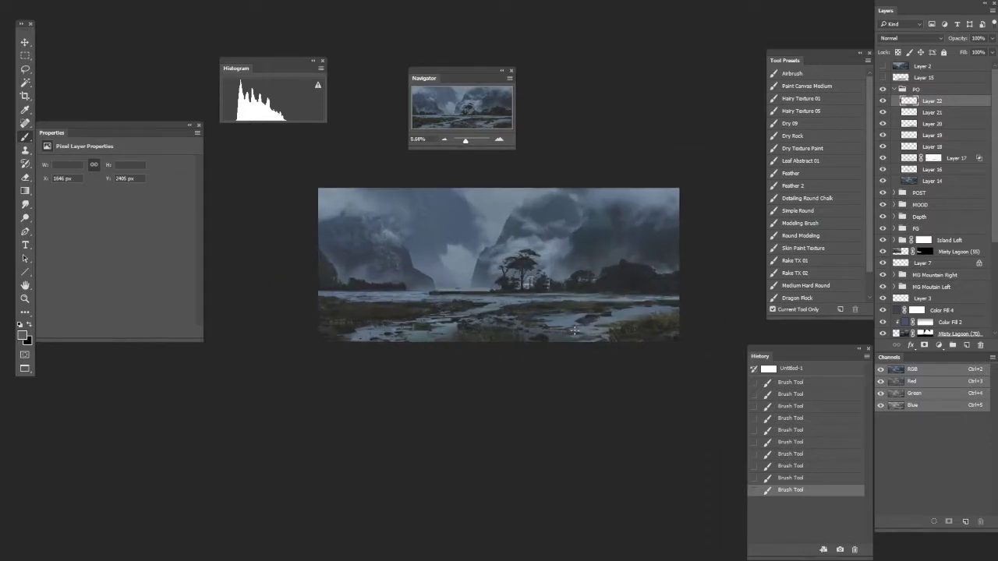
{"action": "left_click", "coordinate": [556, 318], "text": "alt"}
{"action": "left_click", "coordinate": [569, 334], "text": "alt"}
{"action": "left_click", "coordinate": [632, 304], "text": "alt"}
{"action": "left_click_drag", "start_coordinate": [559, 314], "coordinate": [467, 290]}
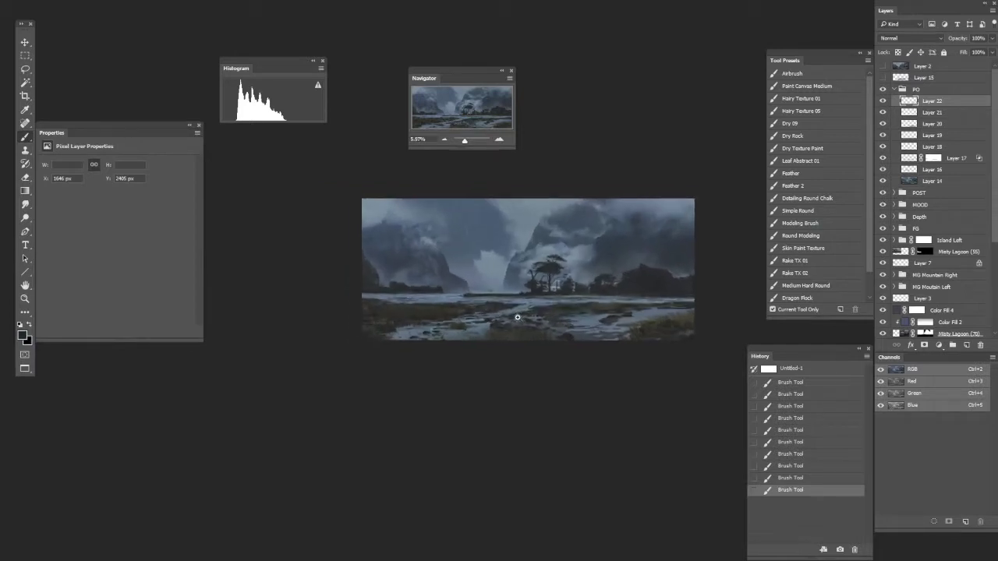
{"action": "left_click_drag", "start_coordinate": [465, 289], "coordinate": [467, 307]}
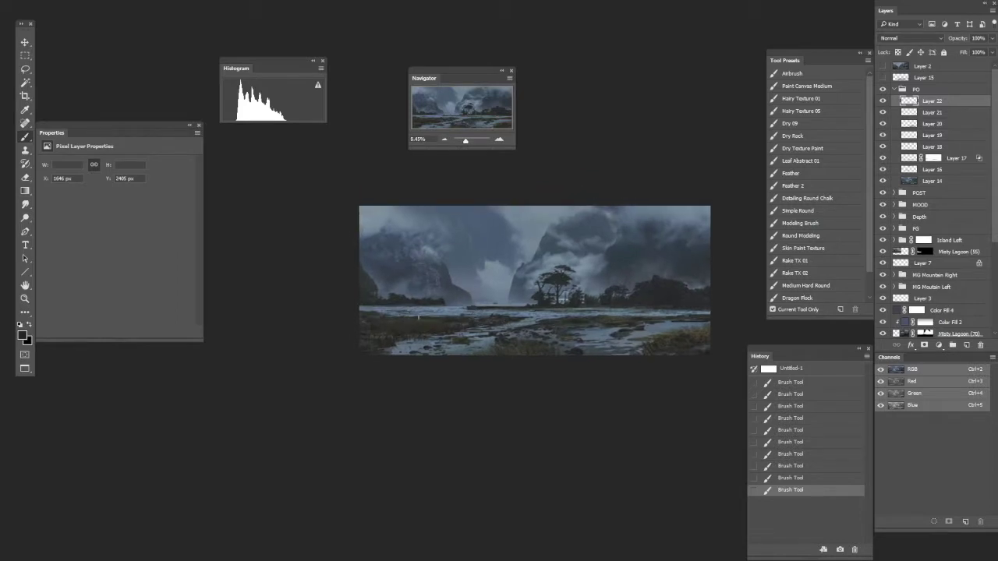
- Dab touch-ups onto the lagoon using colours resampled from the surrounding water
{"action": "left_click", "coordinate": [397, 314]}
{"action": "left_click", "coordinate": [419, 316], "text": "alt"}
{"action": "left_click", "coordinate": [386, 311], "text": "alt"}
{"action": "left_click", "coordinate": [436, 311], "text": "alt"}
{"action": "scroll", "coordinate": [454, 319], "scroll_direction": "up", "scroll_amount": 2}
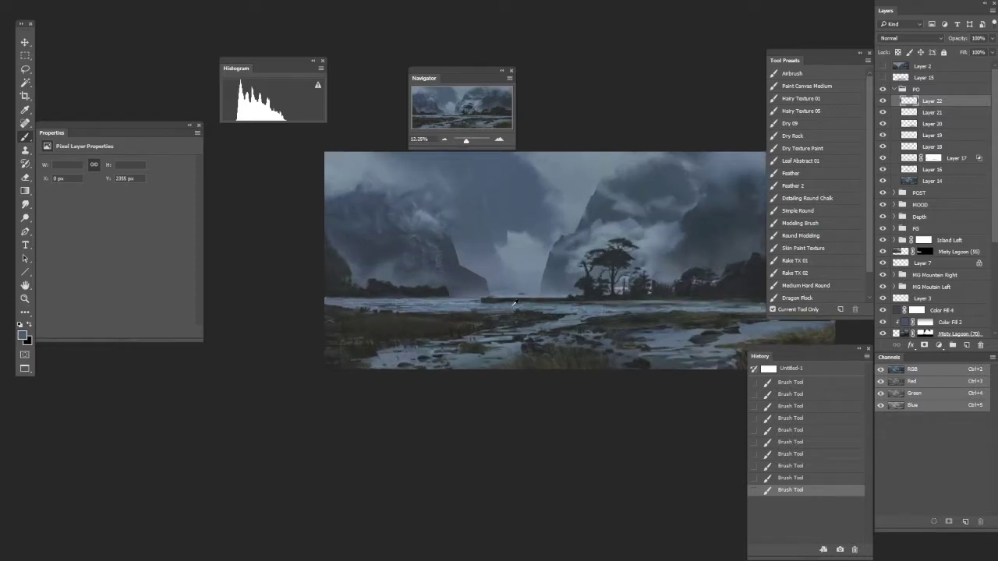
{"action": "left_click", "coordinate": [478, 311], "text": "alt"}
{"action": "left_click", "coordinate": [430, 305], "text": "alt"}
{"action": "left_click", "coordinate": [428, 309], "text": "alt"}
{"action": "left_click", "coordinate": [459, 297], "text": "alt"}
{"action": "left_click", "coordinate": [438, 301], "text": "alt"}
{"action": "scroll", "coordinate": [537, 313], "scroll_direction": "down", "scroll_amount": 3, "text": "alt"}
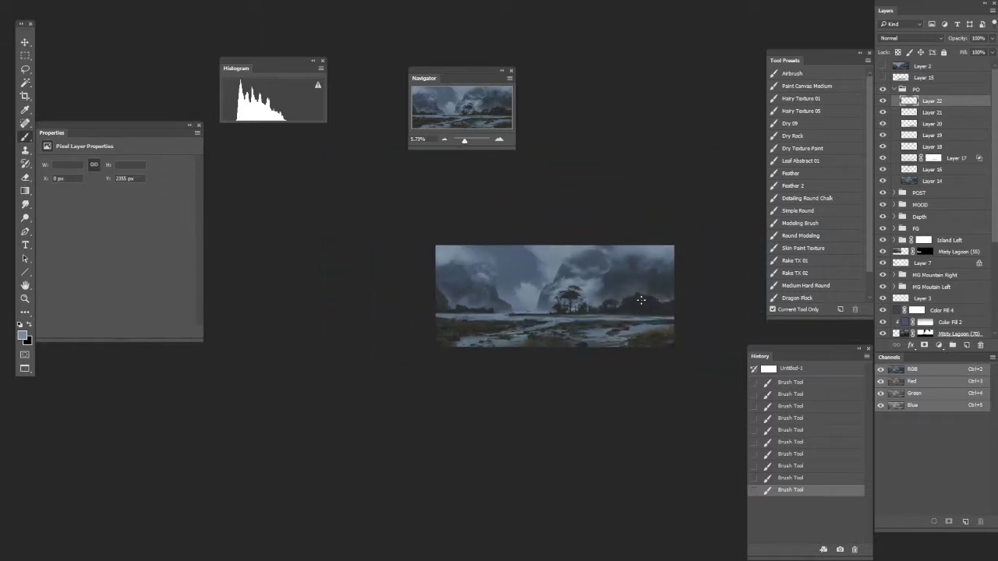
{"action": "scroll", "coordinate": [577, 334], "scroll_direction": "up", "scroll_amount": 2, "text": "alt"}
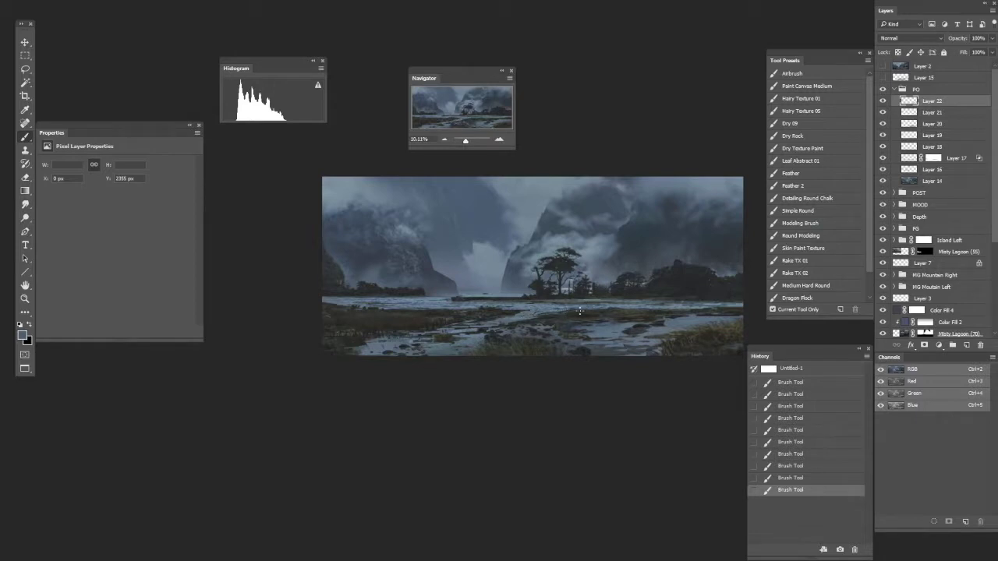
{"action": "scroll", "coordinate": [587, 309], "scroll_direction": "down", "scroll_amount": 2, "text": "alt"}
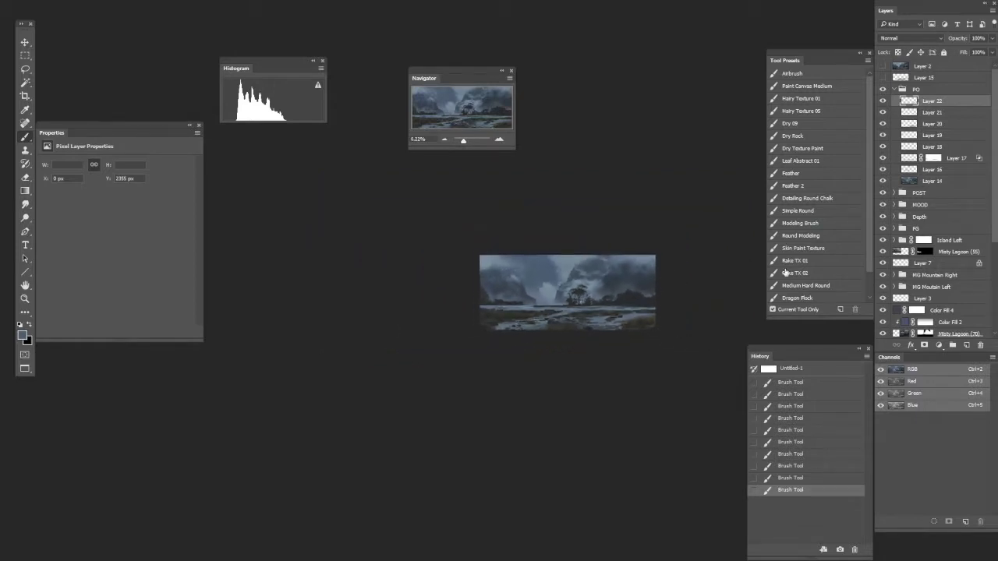
- Toggle the PO group's visibility off and on to compare the painting
{"action": "left_click", "coordinate": [883, 90]}
{"action": "left_click", "coordinate": [883, 89]}
{"action": "left_click", "coordinate": [884, 93]}
{"action": "left_click", "coordinate": [884, 94]}
{"action": "left_click", "coordinate": [884, 94]}
{"action": "left_click", "coordinate": [884, 94]}
{"action": "scroll", "coordinate": [557, 329], "scroll_direction": "up", "scroll_amount": 2}
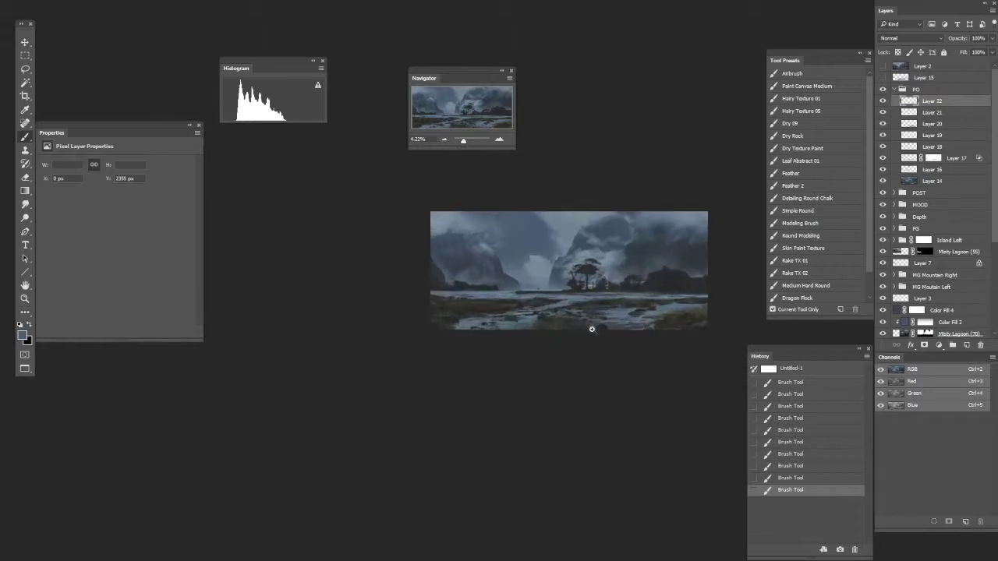
{"action": "scroll", "coordinate": [590, 329], "scroll_direction": "up", "scroll_amount": 1}
{"action": "scroll", "coordinate": [569, 326], "scroll_direction": "up", "scroll_amount": 2}
{"action": "scroll", "coordinate": [576, 328], "scroll_direction": "up", "scroll_amount": 4}
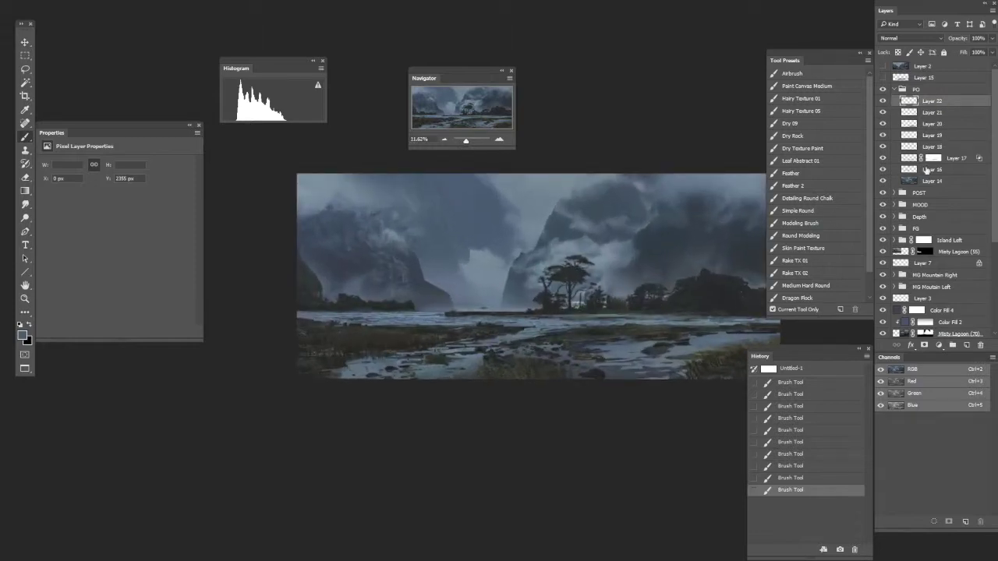
- Add a new Overlay layer and airbrush a white highlight over the foreground water
{"action": "left_click", "coordinate": [967, 344]}
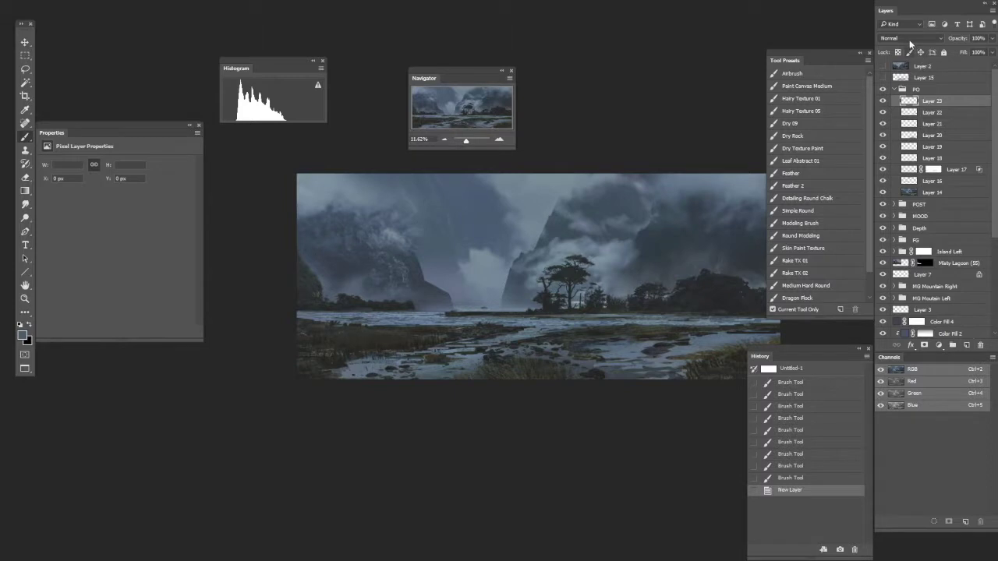
{"action": "left_click", "coordinate": [908, 39]}
{"action": "left_click", "coordinate": [888, 141]}
{"action": "left_click", "coordinate": [807, 72]}
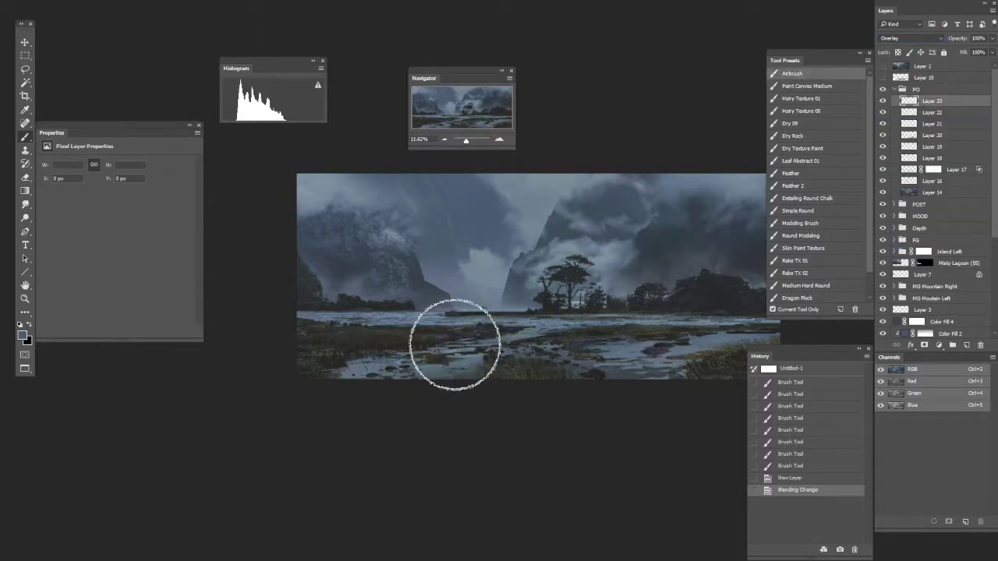
{"action": "left_click_drag", "start_coordinate": [485, 352], "coordinate": [494, 359]}
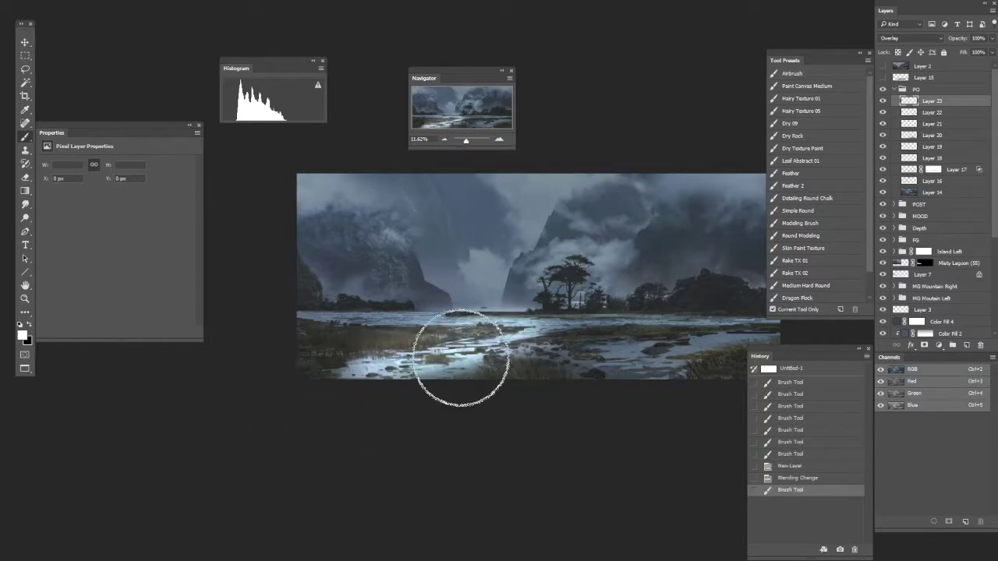
- Set Layer 23's Blend If underlying-layer limits to 37/97 so only lighter areas brighten
{"action": "double_click", "coordinate": [953, 100]}
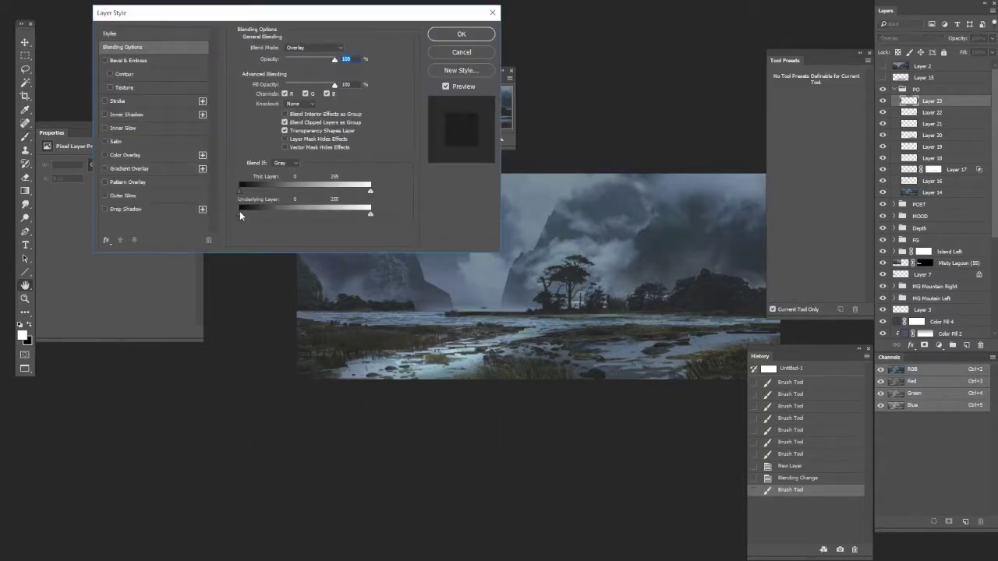
{"action": "left_click_drag", "start_coordinate": [240, 212], "coordinate": [285, 214]}
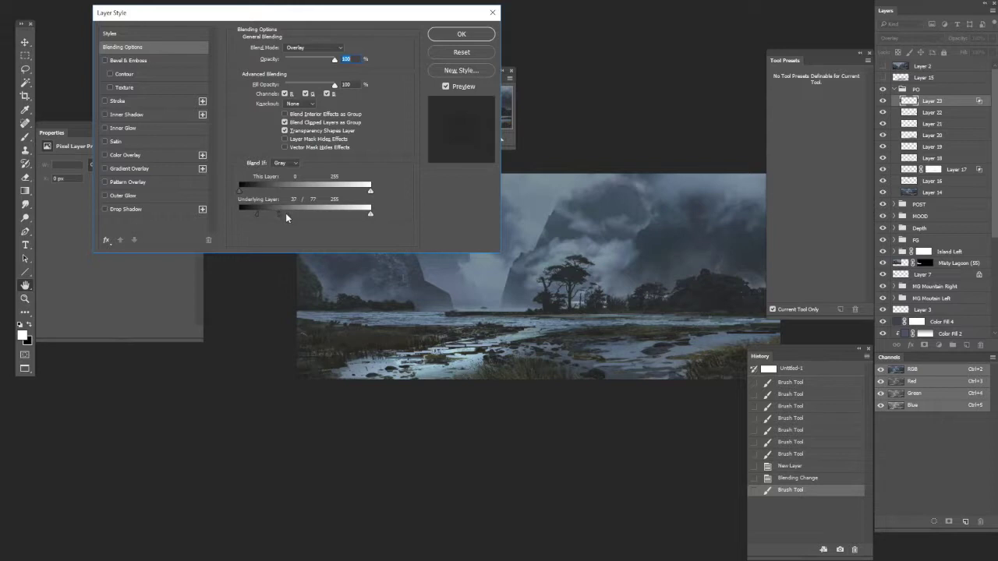
{"action": "left_click", "coordinate": [464, 36]}
{"action": "key", "text": "ctrl+a"}
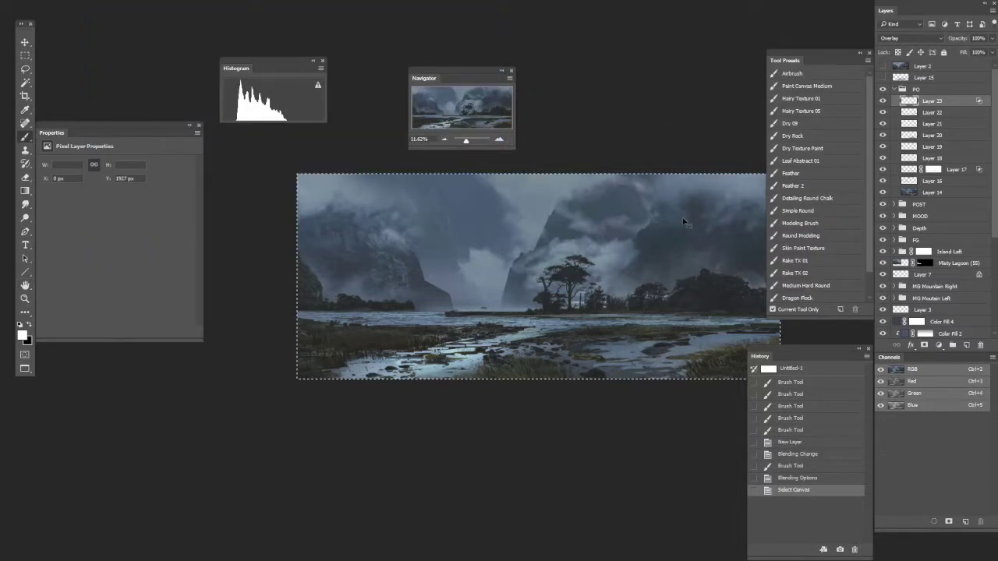
- Cut Layer 23's contents to empty it and paint first highlights along the water channels
{"action": "key", "text": "ctrl+x"}
{"action": "scroll", "coordinate": [630, 331], "scroll_direction": "down", "scroll_amount": 2}
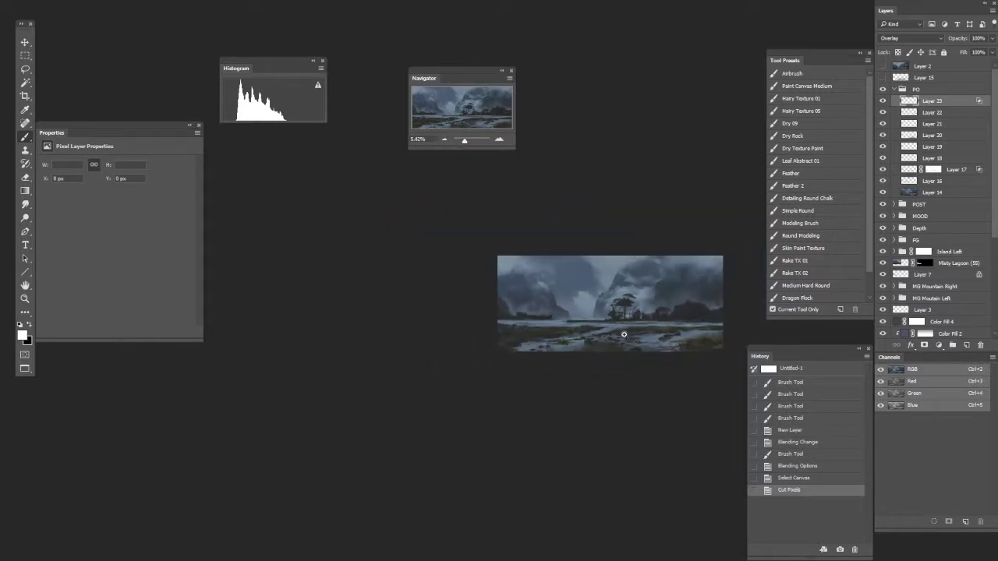
{"action": "scroll", "coordinate": [650, 342], "scroll_direction": "up", "scroll_amount": 2}
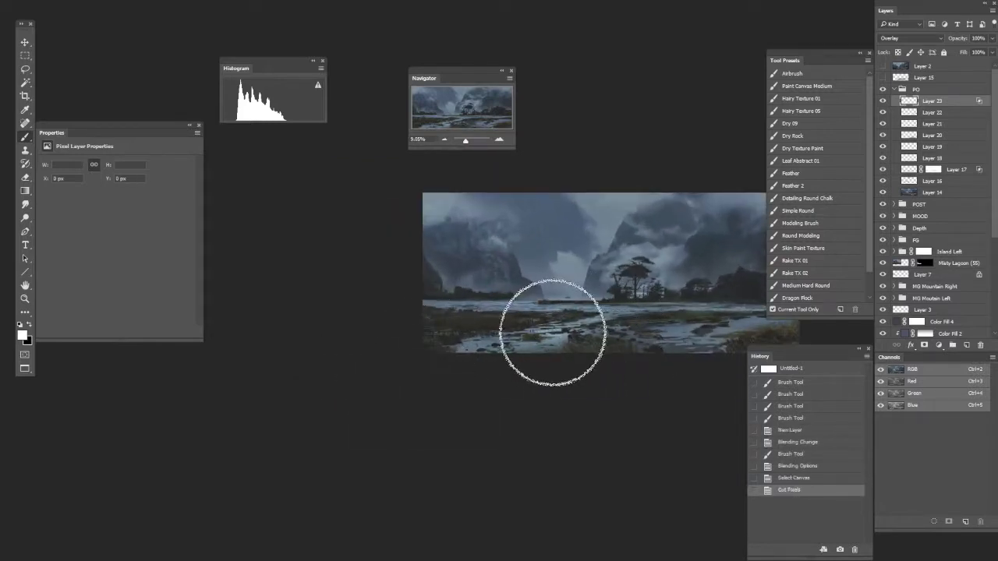
{"action": "key", "text": "bracketleft"}
{"action": "key", "text": "bracketleft"}
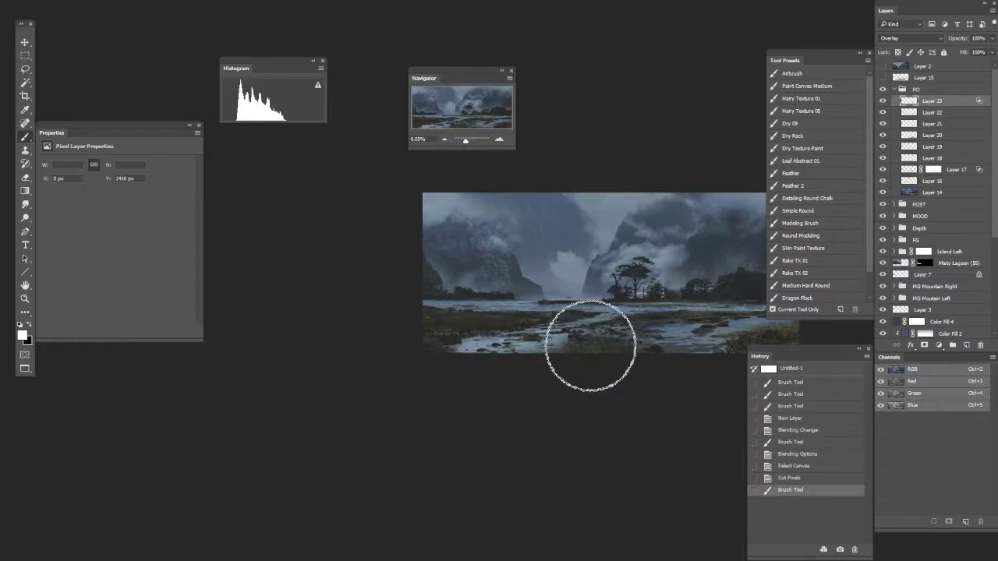
{"action": "key", "text": "bracketright"}
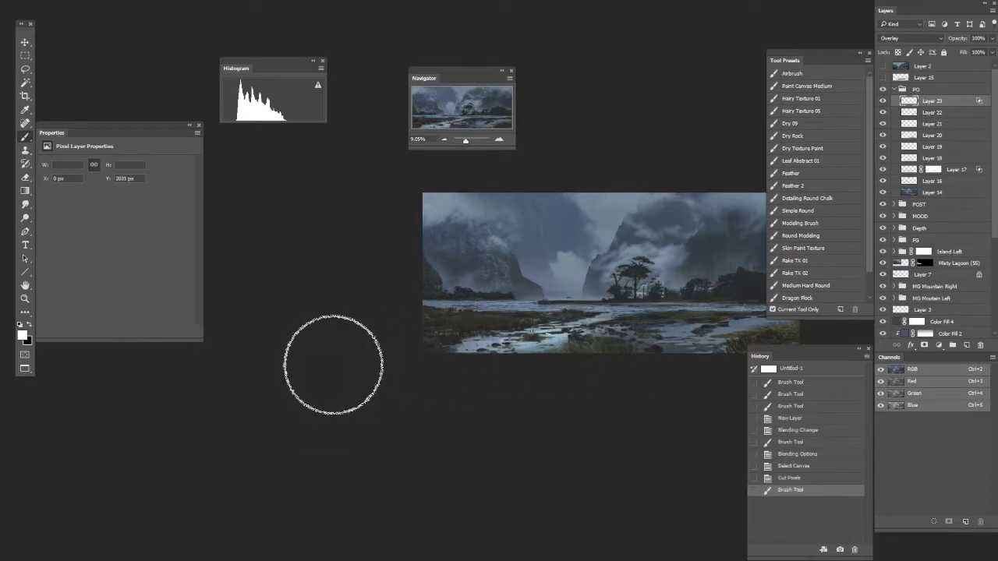
{"action": "key", "text": "bracketright"}
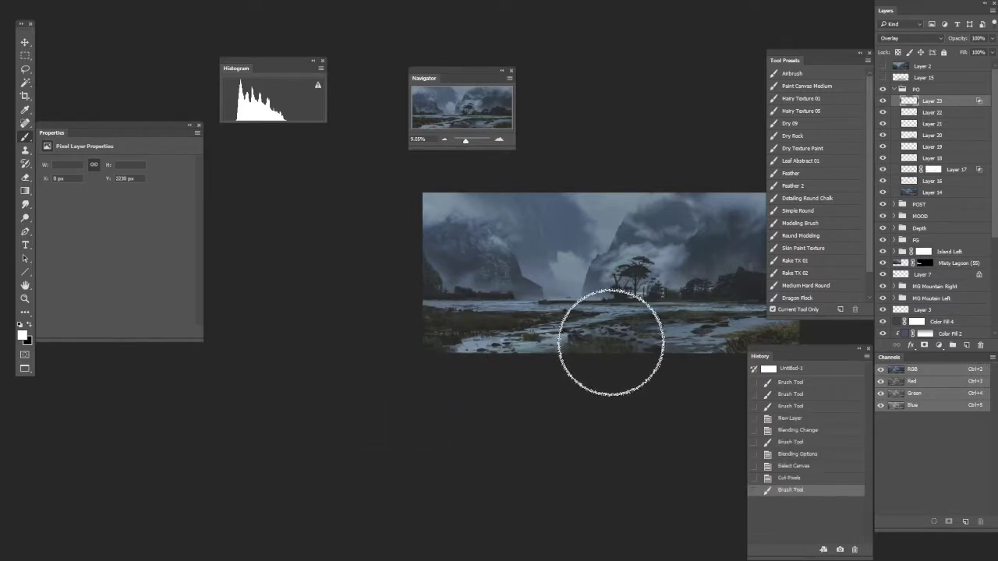
{"action": "left_click_drag", "start_coordinate": [615, 385], "coordinate": [617, 357]}
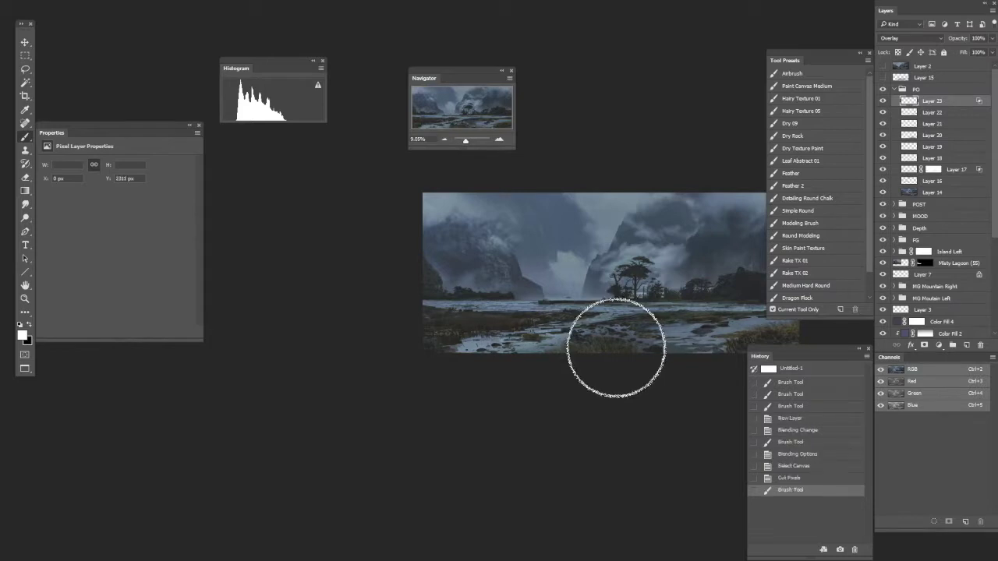
{"action": "left_click_drag", "start_coordinate": [541, 330], "coordinate": [624, 319]}
- Add finer and larger white highlight strokes across the lagoon's water channels
{"action": "key", "text": "bracketleft"}
{"action": "key", "text": "bracketleft"}
{"action": "key", "text": "bracketleft"}
{"action": "mouse_move", "coordinate": [497, 350]}
{"action": "left_mouse_down"}
{"action": "mouse_move", "coordinate": [514, 356]}
{"action": "mouse_move", "coordinate": [521, 344]}
{"action": "left_mouse_up"}
{"action": "mouse_move", "coordinate": [606, 317]}
{"action": "left_mouse_down"}
{"action": "mouse_move", "coordinate": [574, 320]}
{"action": "mouse_move", "coordinate": [646, 322]}
{"action": "mouse_move", "coordinate": [601, 345]}
{"action": "left_mouse_up"}
{"action": "key", "text": "bracketright"}
{"action": "key", "text": "bracketright"}
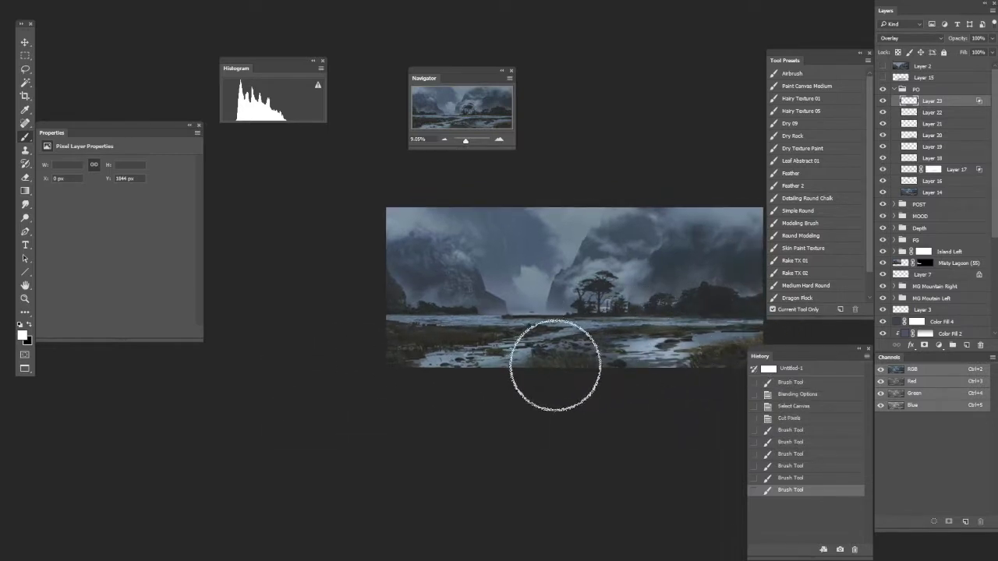
{"action": "key", "text": "bracketright"}
{"action": "key", "text": "bracketright"}
{"action": "left_click_drag", "start_coordinate": [657, 335], "coordinate": [659, 343]}
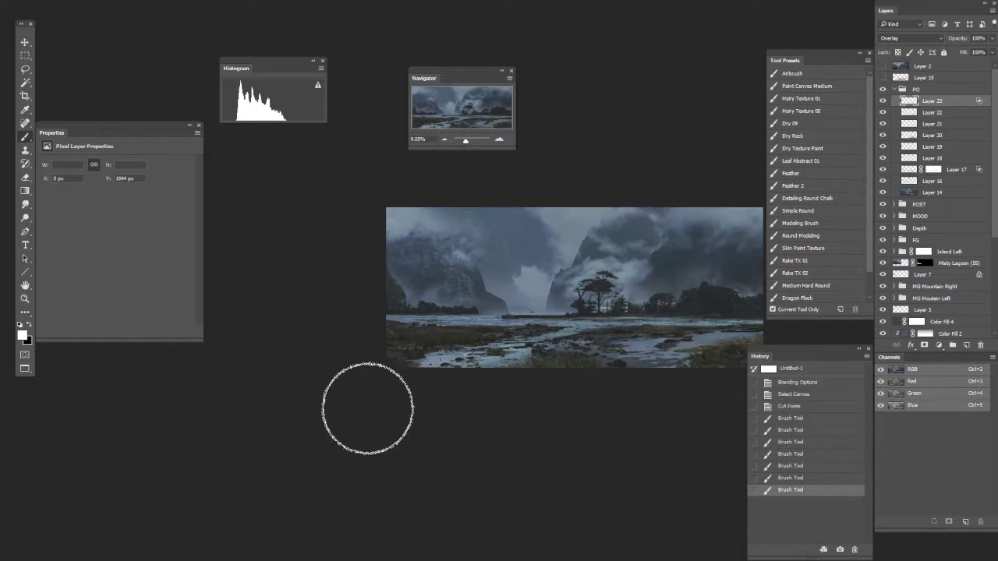
{"action": "left_click", "coordinate": [555, 369], "text": "ctrl"}
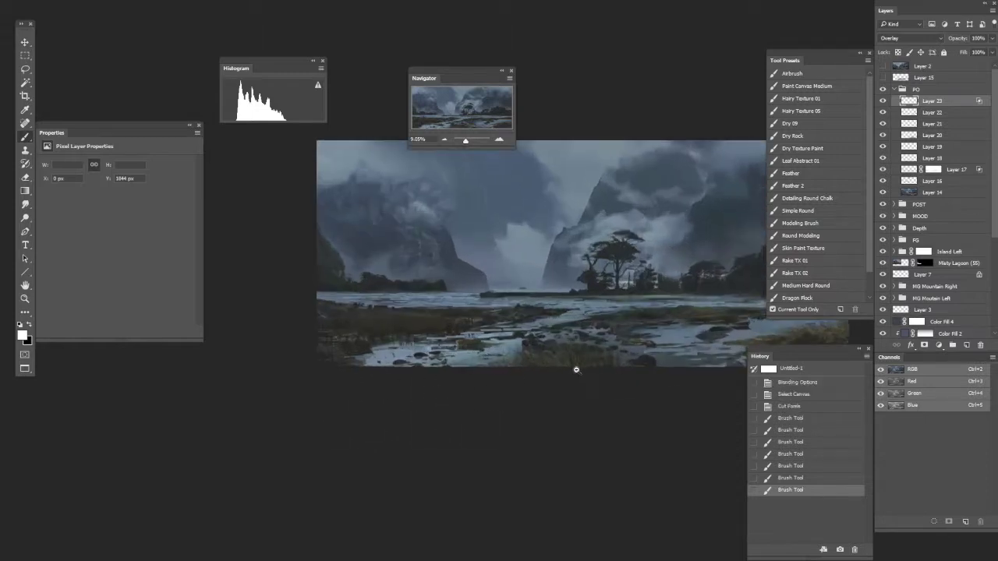
- Hide and reshow the PO group to compare the brightened water
{"action": "left_click", "coordinate": [883, 95]}
{"action": "left_click", "coordinate": [883, 90]}
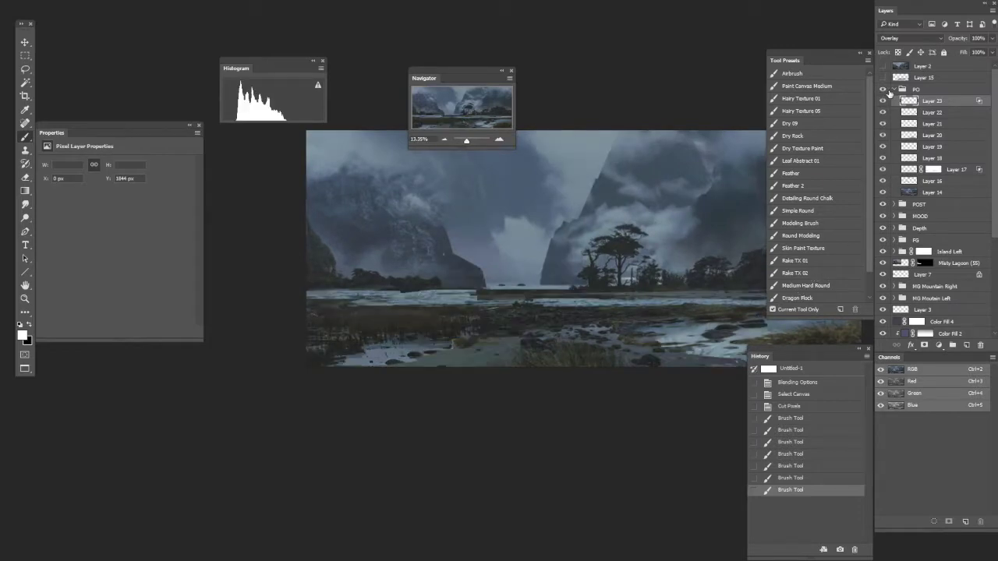
{"action": "scroll", "coordinate": [559, 298], "scroll_direction": "up", "scroll_amount": 5}
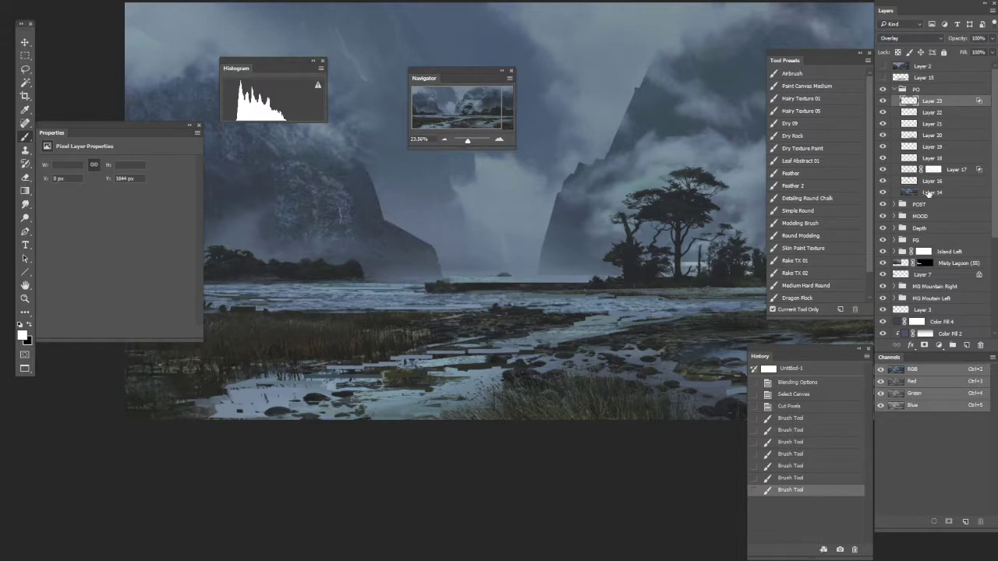
- Undo moving the Layer 14 copy to the top, then hide the PO group and select all
{"action": "left_click_drag", "start_coordinate": [928, 193], "coordinate": [928, 98]}
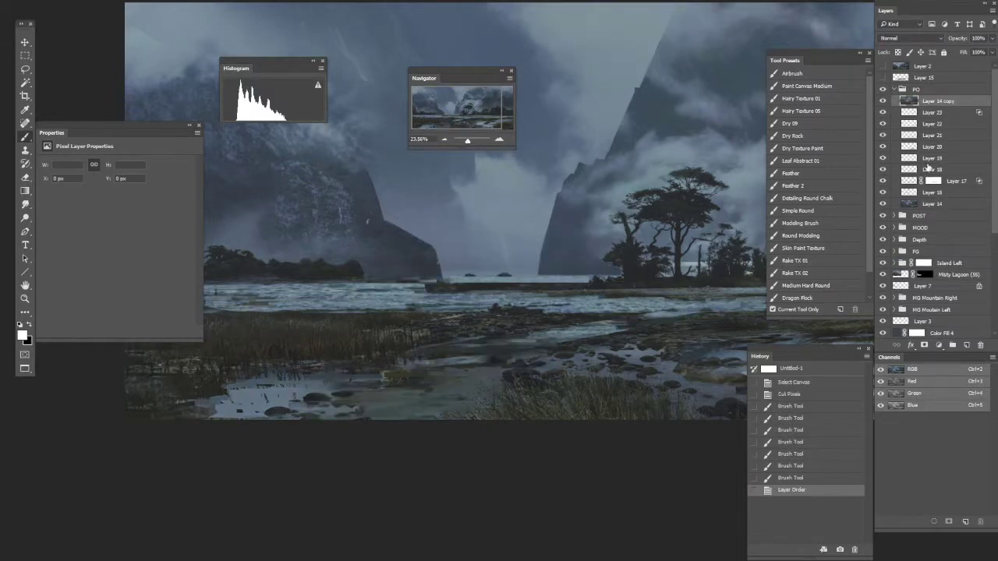
{"action": "scroll", "coordinate": [659, 287], "scroll_direction": "down", "scroll_amount": 2}
{"action": "scroll", "coordinate": [678, 285], "scroll_direction": "down", "scroll_amount": 3}
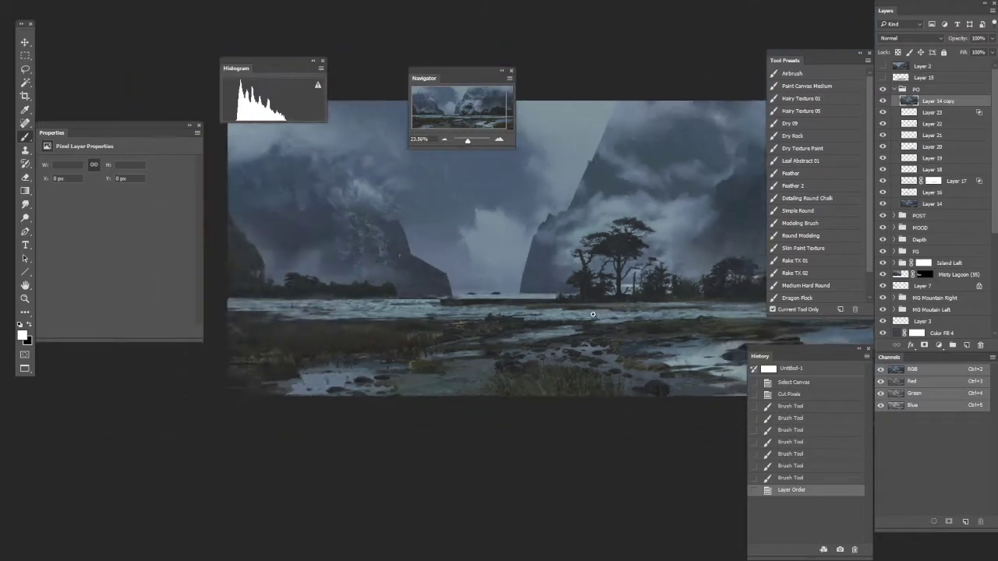
{"action": "key", "text": "ctrl+z"}
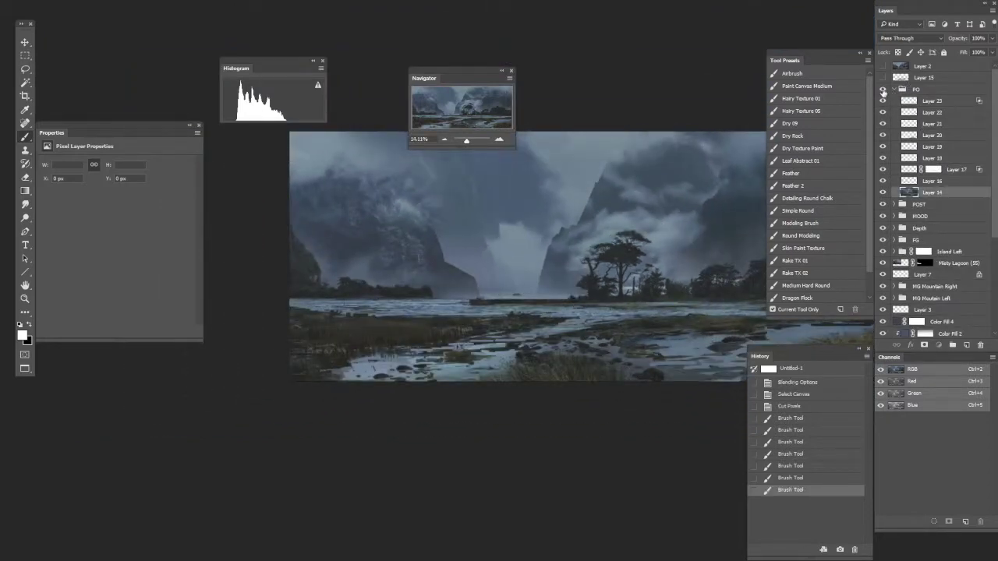
{"action": "left_click", "coordinate": [882, 91]}
{"action": "key", "text": "ctrl+a"}
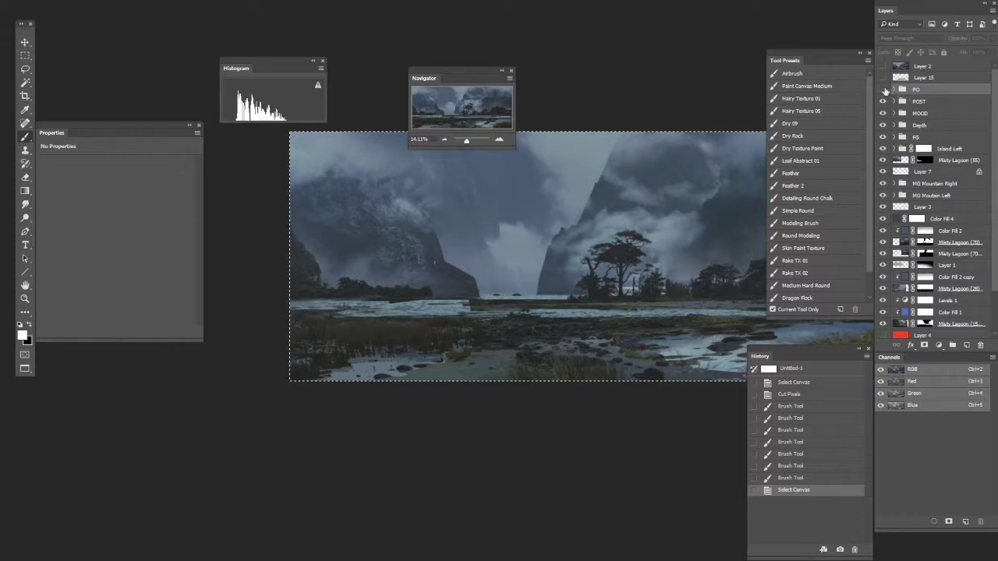
- Paste the image in place as Layer 24 above Layer 23 in the PO group, with a hide-all black mask
{"action": "left_click", "coordinate": [883, 90]}
{"action": "left_click", "coordinate": [893, 89]}
{"action": "left_click", "coordinate": [945, 103]}
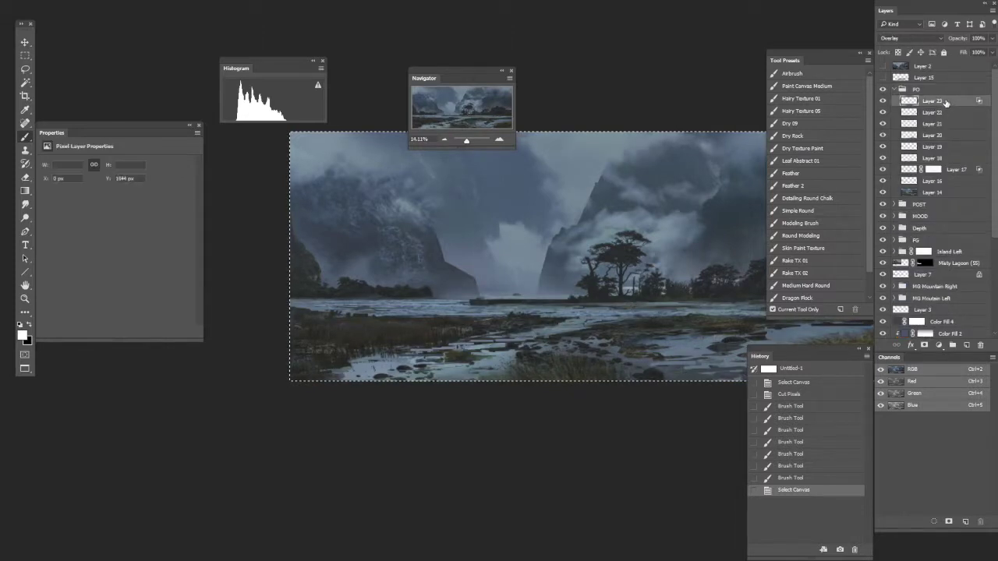
{"action": "key", "text": "ctrl+shift+v"}
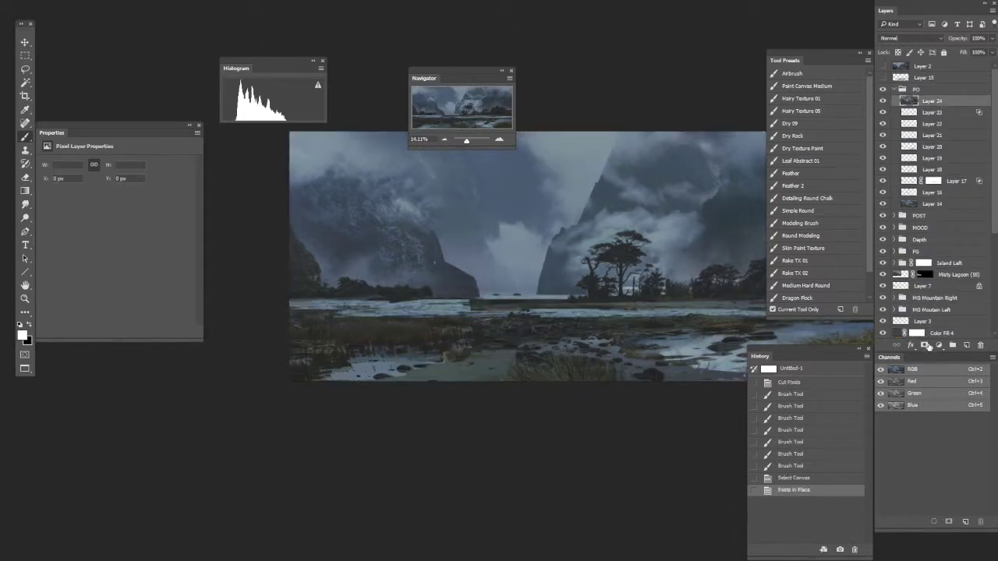
{"action": "left_click", "coordinate": [924, 345], "text": "alt"}
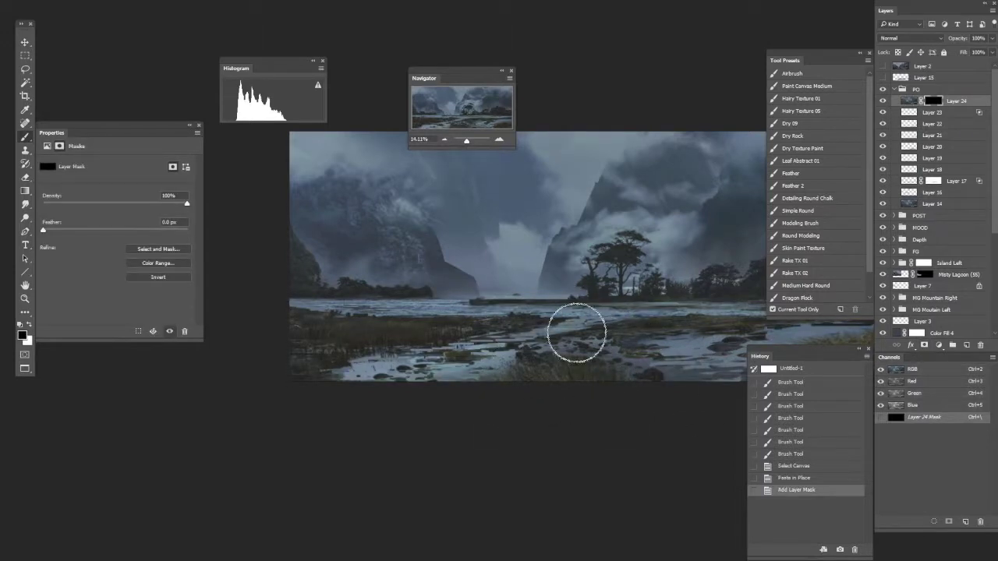
- Paint white on Layer 24's mask to reveal it across the foreground water
{"action": "key", "text": "x"}
{"action": "mouse_move", "coordinate": [630, 318]}
{"action": "left_mouse_down"}
{"action": "mouse_move", "coordinate": [458, 335]}
{"action": "mouse_move", "coordinate": [529, 322]}
{"action": "left_mouse_up"}
{"action": "left_click_drag", "start_coordinate": [596, 323], "coordinate": [704, 332]}
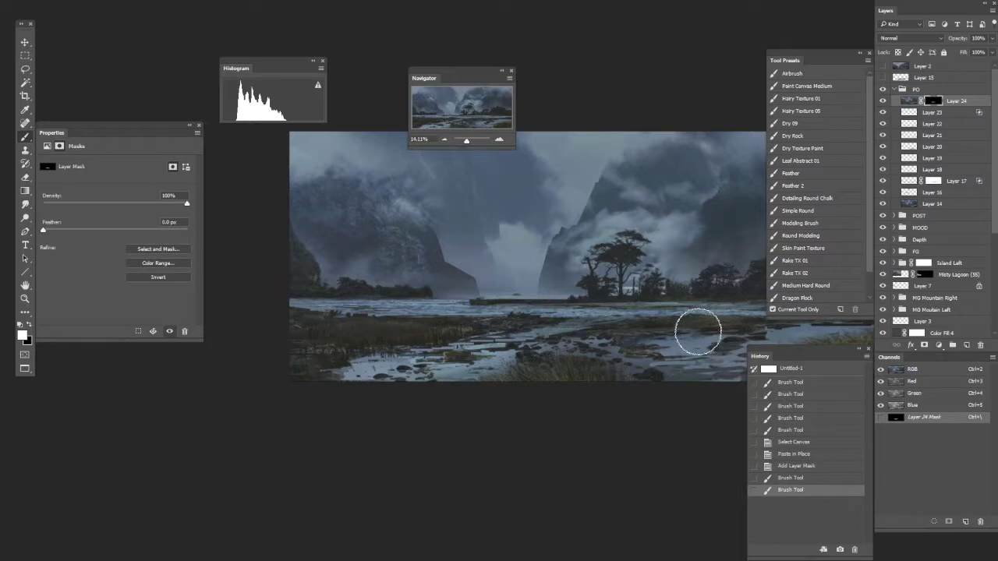
{"action": "left_click_drag", "start_coordinate": [528, 322], "coordinate": [659, 338]}
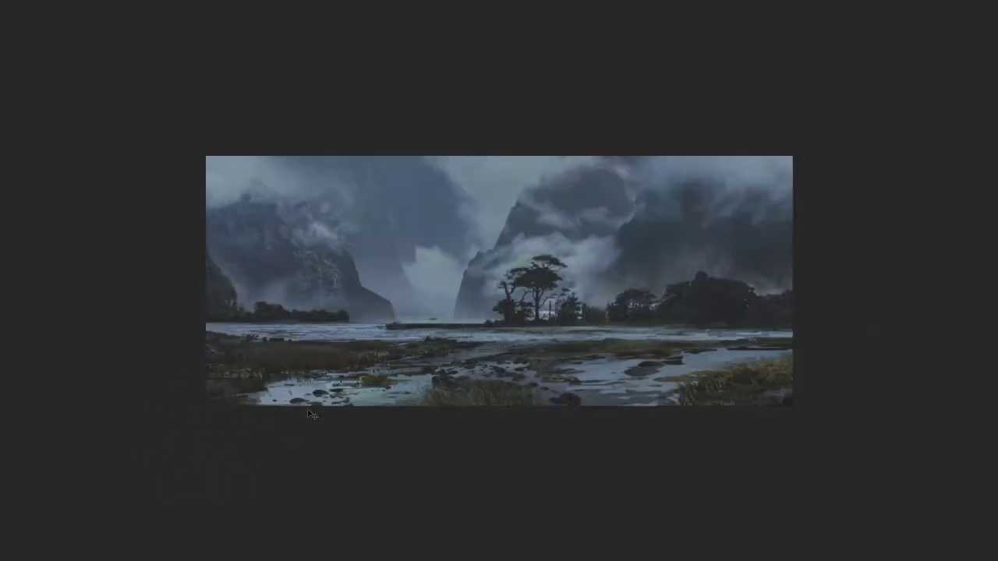
- Pan the view, shrink the brush, and hide Layer 24 to compare the water without it
{"action": "left_click_drag", "start_coordinate": [519, 382], "coordinate": [655, 344]}
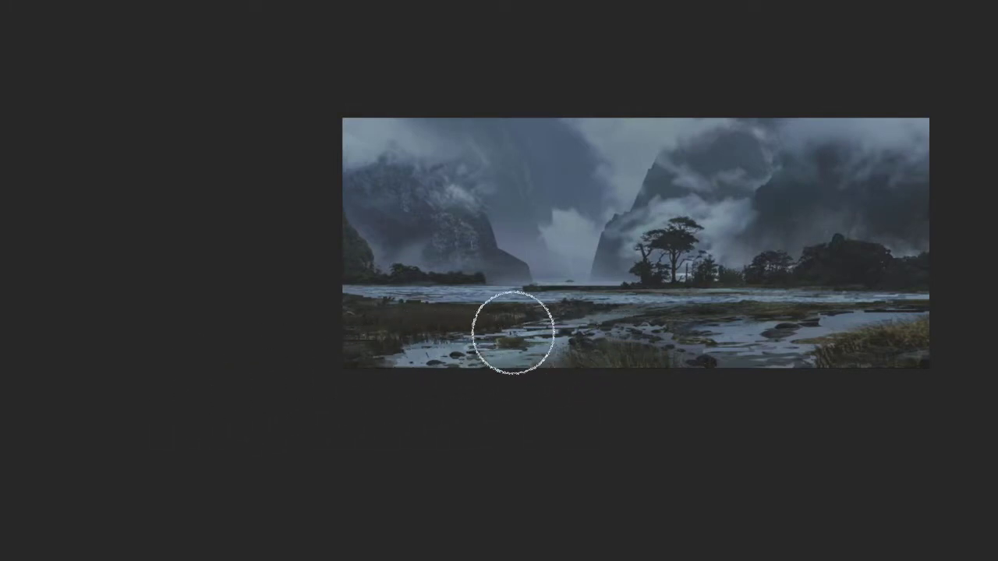
{"action": "key", "text": "["}
{"action": "key", "text": "["}
{"action": "left_click_drag", "start_coordinate": [809, 352], "coordinate": [786, 366]}
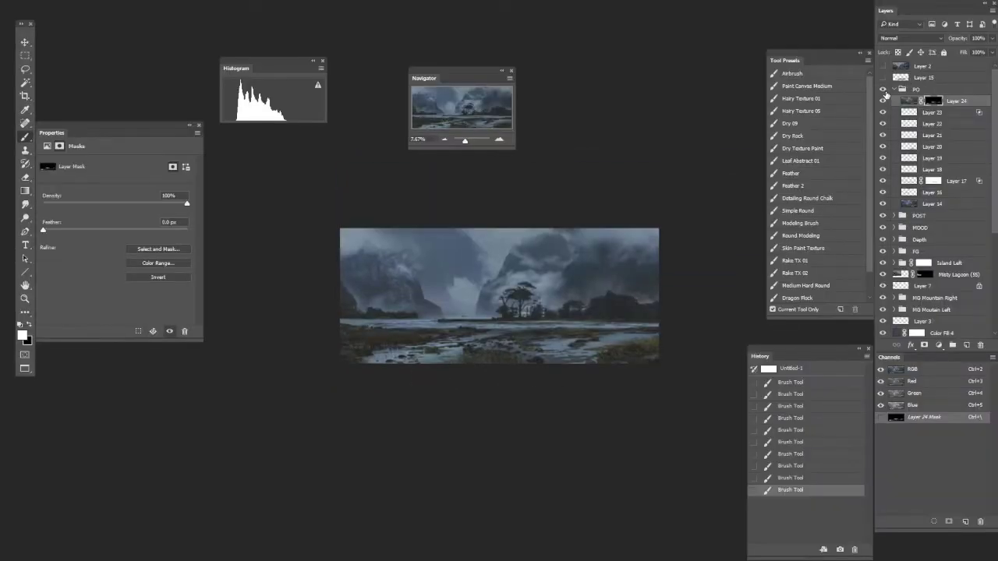
{"action": "left_click", "coordinate": [884, 93]}
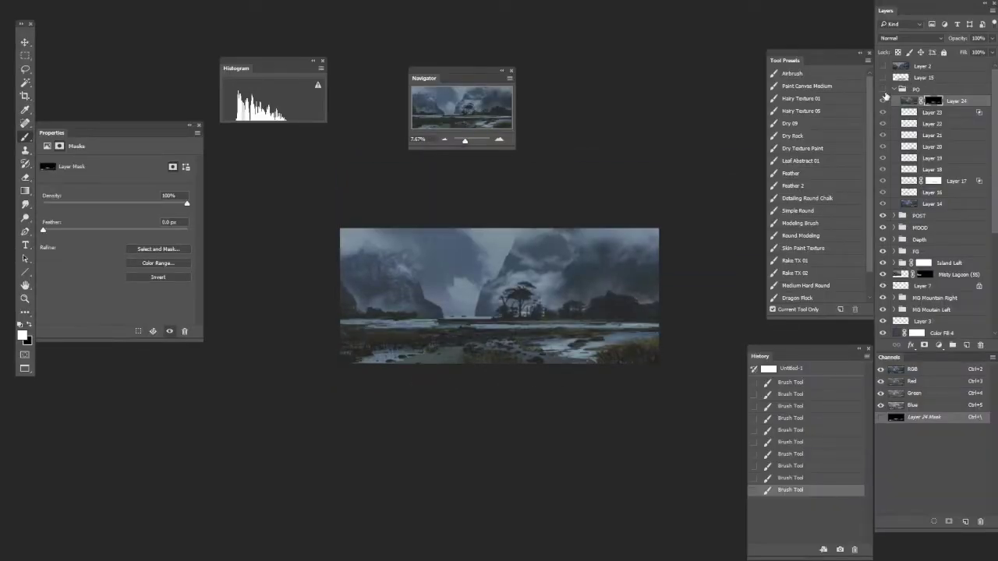
- Compare the water with Layer 24 on and off, and fine-tune the brush size
{"action": "left_click", "coordinate": [884, 94]}
{"action": "left_click", "coordinate": [884, 94]}
{"action": "left_click", "coordinate": [884, 93]}
{"action": "left_click", "coordinate": [884, 92]}
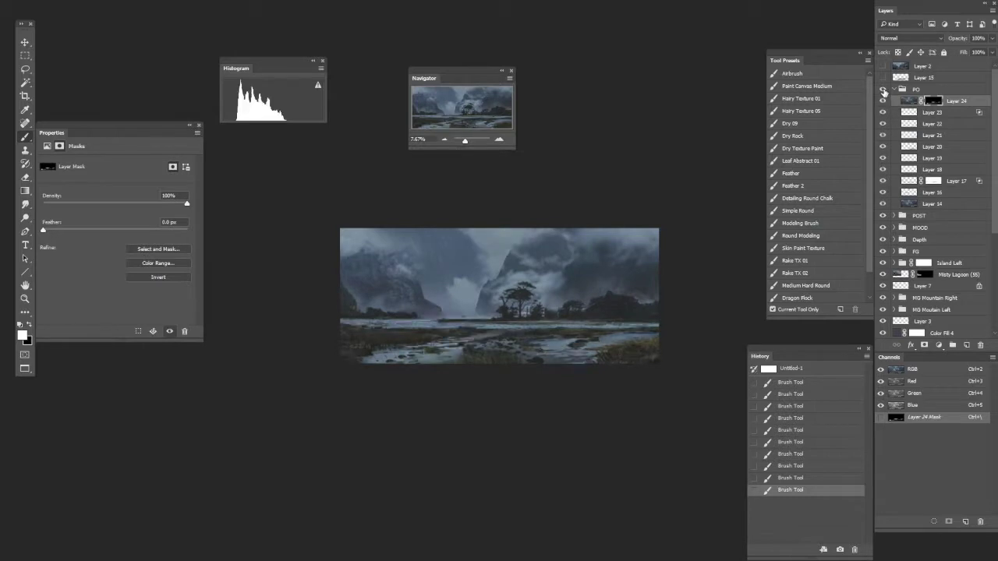
{"action": "left_click_drag", "start_coordinate": [445, 345], "coordinate": [353, 359]}
{"action": "key", "text": "bracketleft"}
{"action": "key", "text": "bracketleft"}
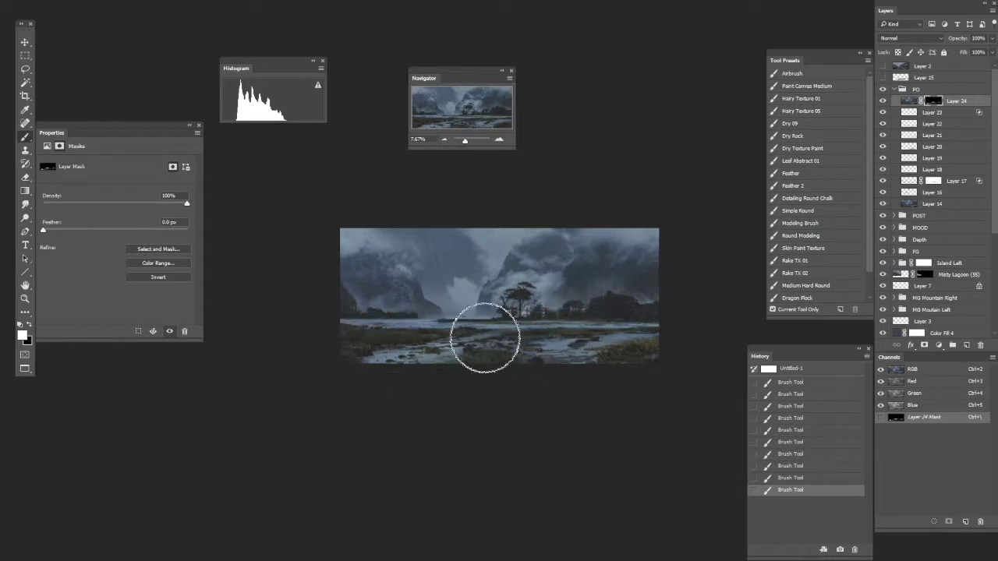
{"action": "key", "text": "bracketleft"}
{"action": "key", "text": "bracketleft"}
{"action": "key", "text": "bracketleft"}
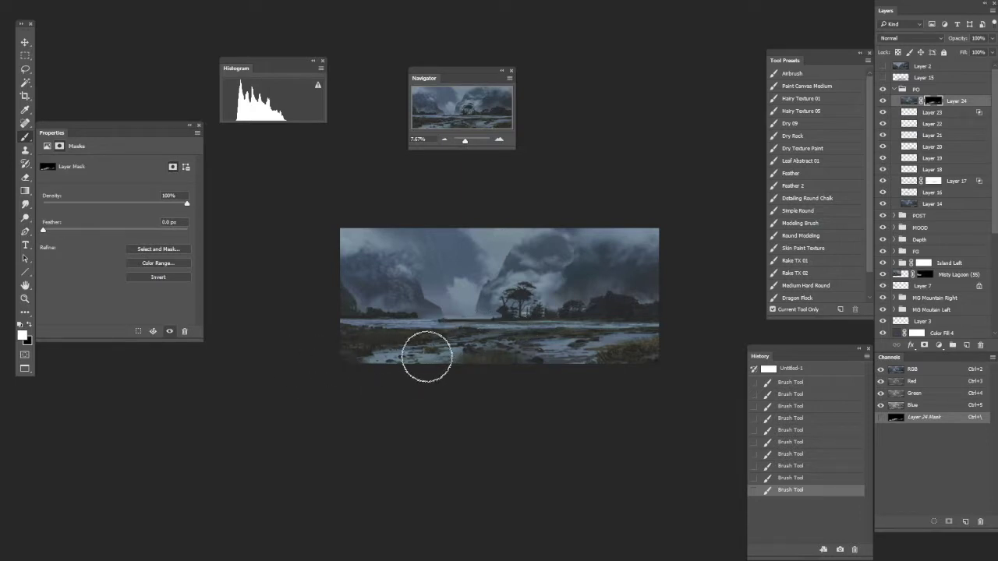
{"action": "key", "text": "bracketright"}
{"action": "key", "text": "bracketright"}
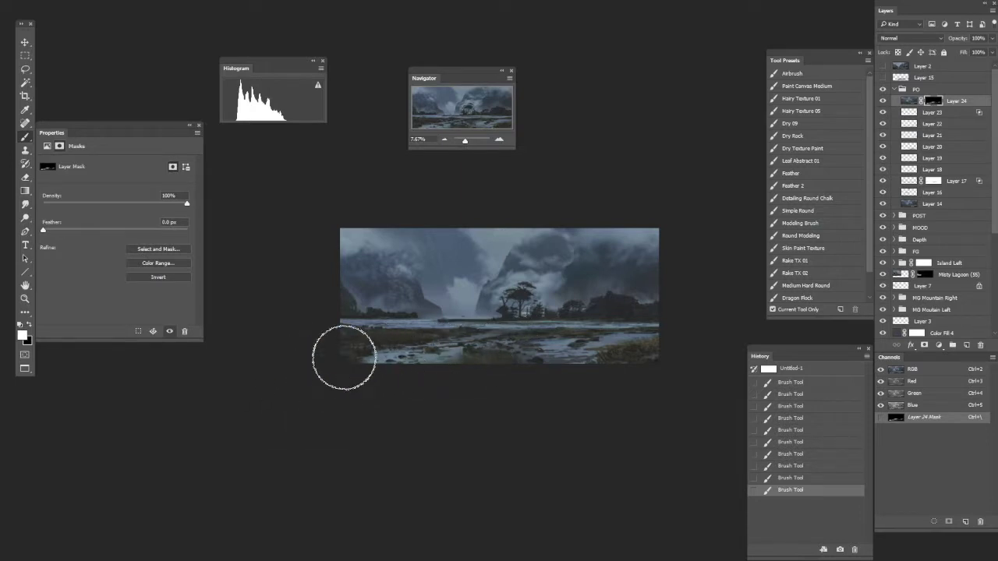
- Compare the lagoon with the PO group hidden, leave it visible, and switch to the Lasso tool
{"action": "left_click", "coordinate": [883, 90]}
{"action": "left_click", "coordinate": [883, 89]}
{"action": "left_click", "coordinate": [883, 90]}
{"action": "left_click", "coordinate": [883, 90]}
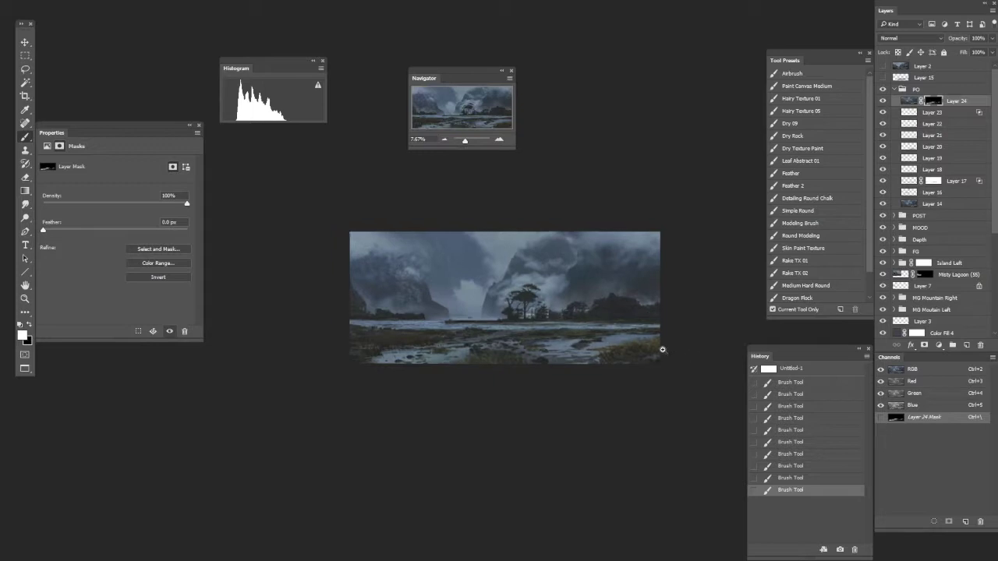
{"action": "scroll", "coordinate": [663, 343], "scroll_direction": "down", "scroll_amount": 2}
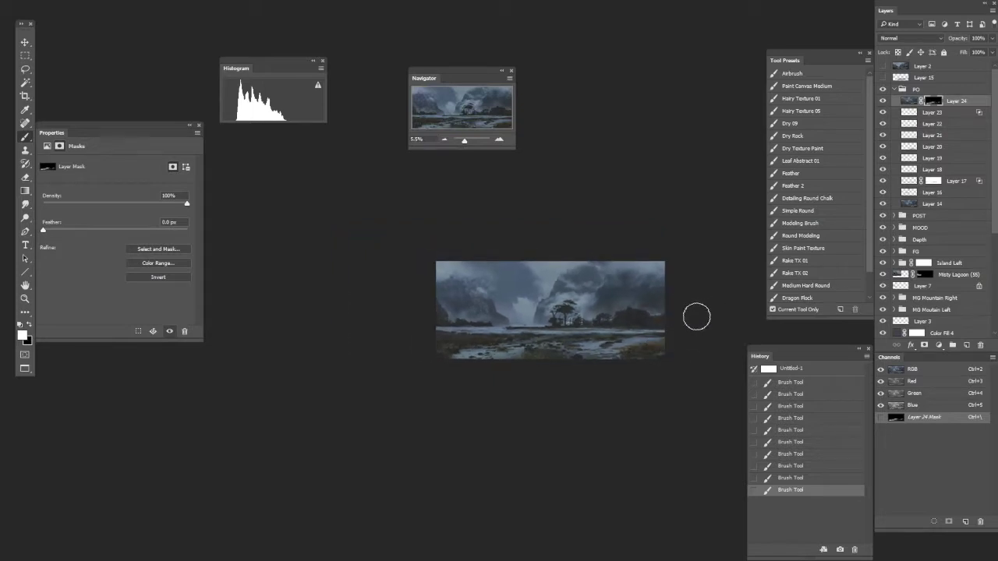
{"action": "scroll", "coordinate": [675, 351], "scroll_direction": "up", "scroll_amount": 3}
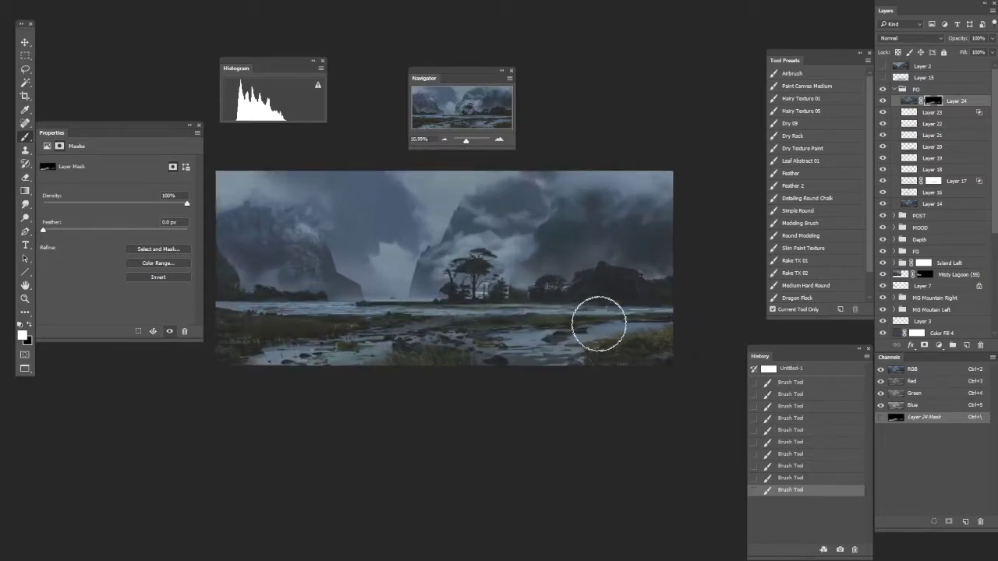
{"action": "scroll", "coordinate": [618, 331], "scroll_direction": "up", "scroll_amount": 1}
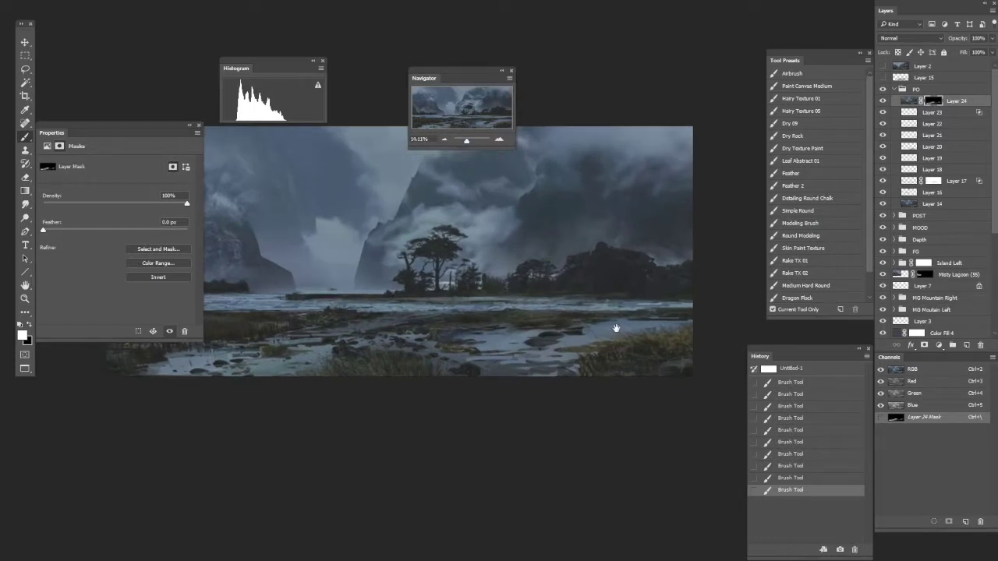
{"action": "scroll", "coordinate": [616, 330], "scroll_direction": "down", "scroll_amount": 2}
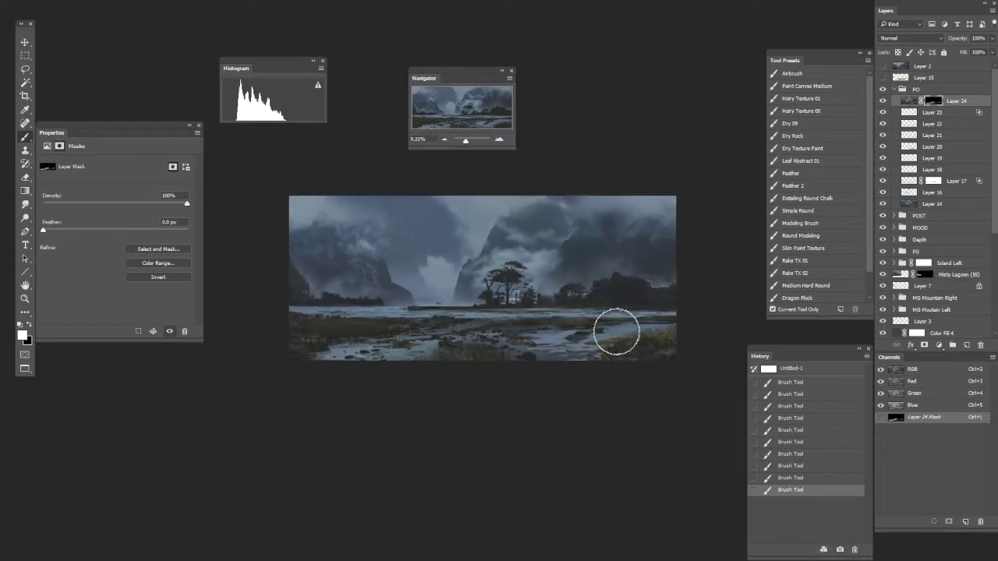
{"action": "key", "text": "l"}
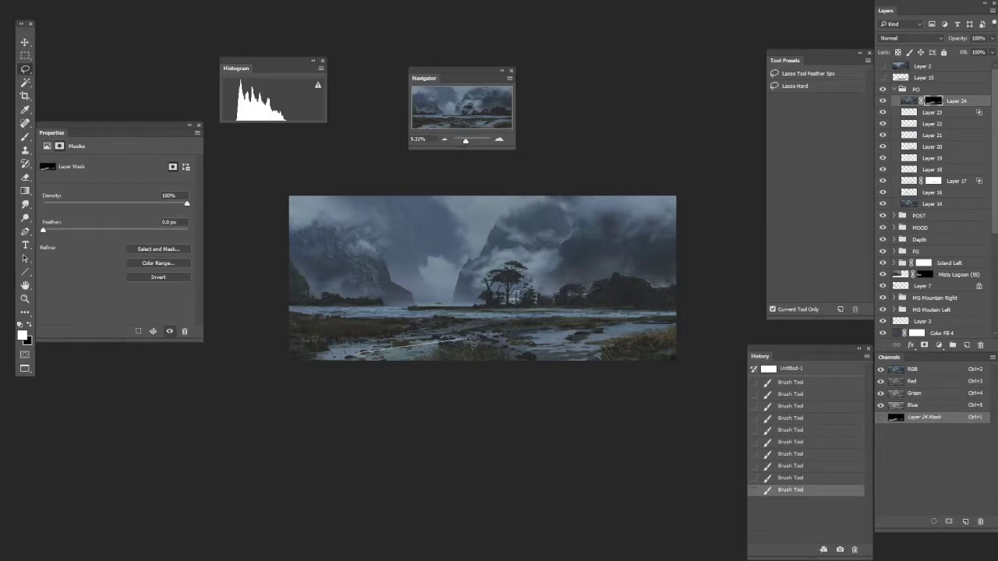
- Lasso the shoreline strip, paste it as Layer 25 rotated -1.0°, and give it a mask
{"action": "left_click_drag", "start_coordinate": [471, 311], "coordinate": [427, 315]}
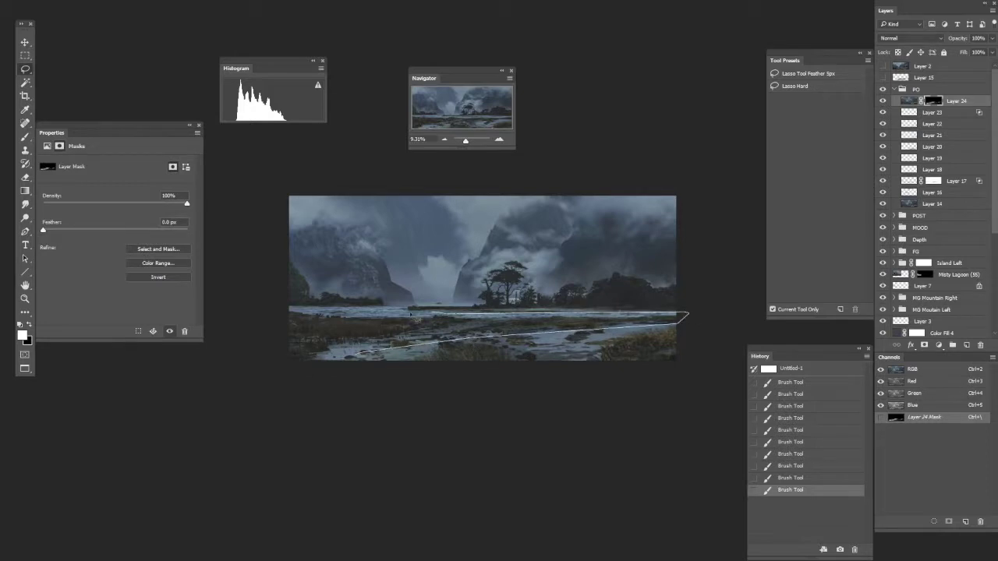
{"action": "left_click_drag", "start_coordinate": [349, 323], "coordinate": [335, 347]}
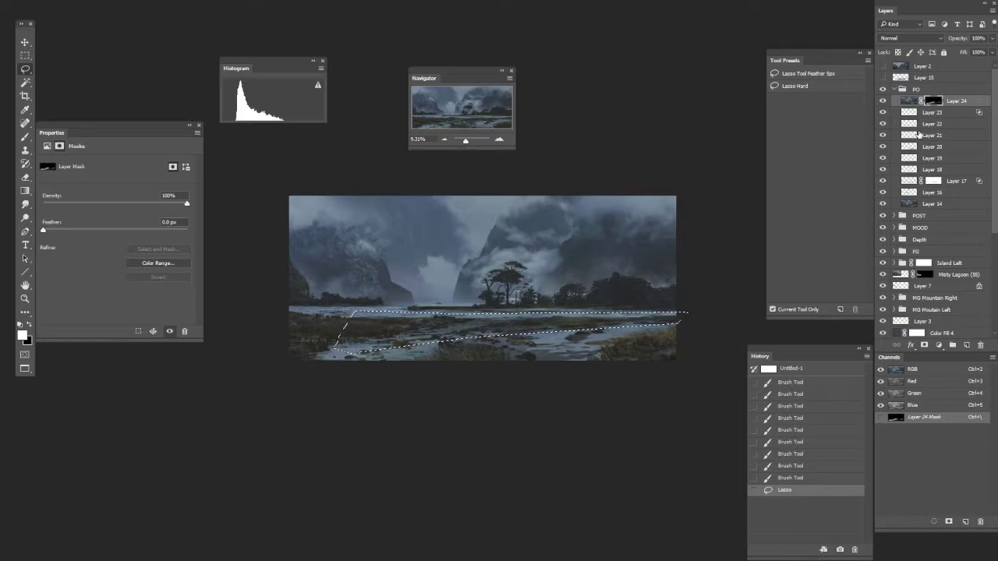
{"action": "key", "text": "ctrl+shift+v"}
{"action": "key", "text": "ctrl+t"}
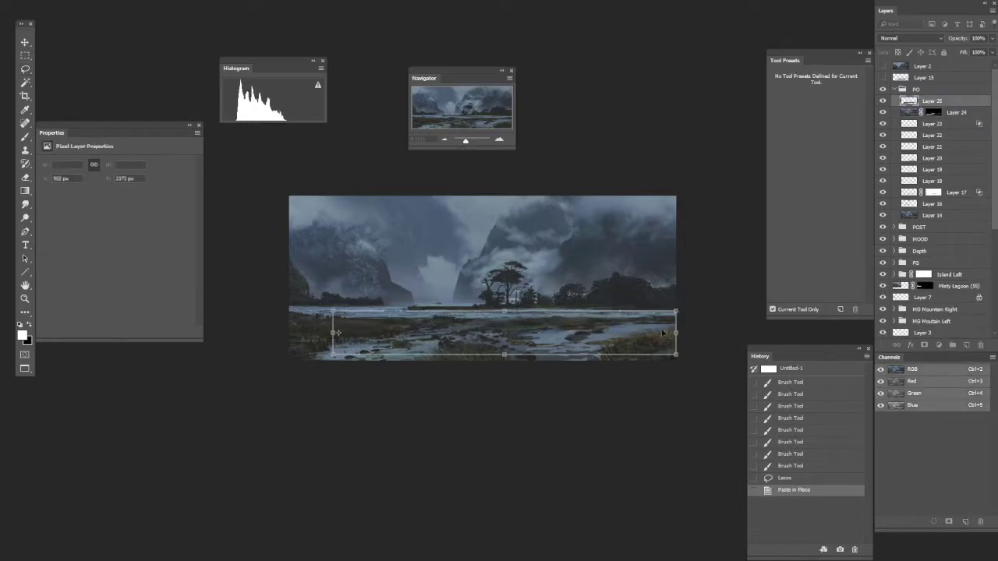
{"action": "left_click_drag", "start_coordinate": [676, 333], "coordinate": [676, 328]}
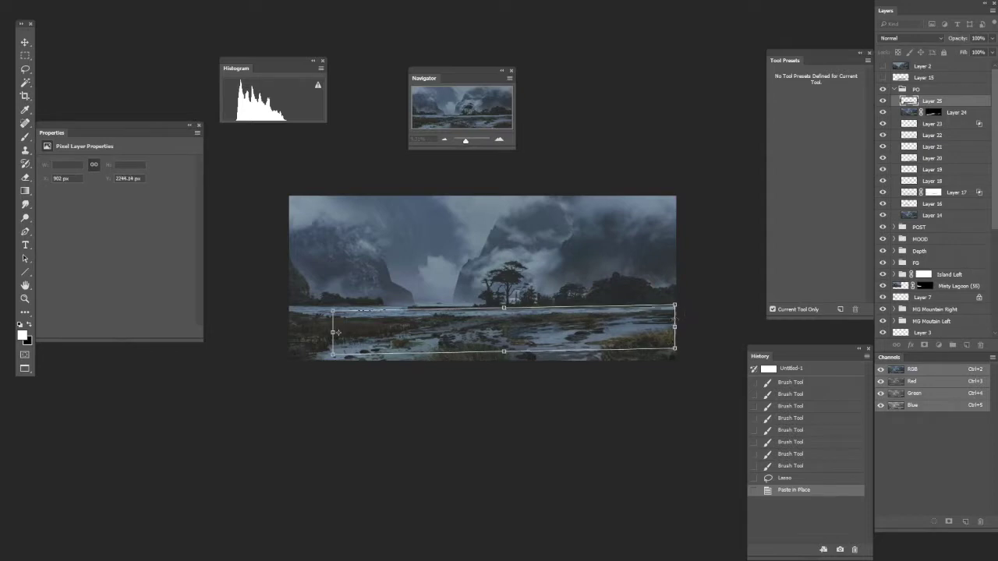
{"action": "key", "text": "l"}
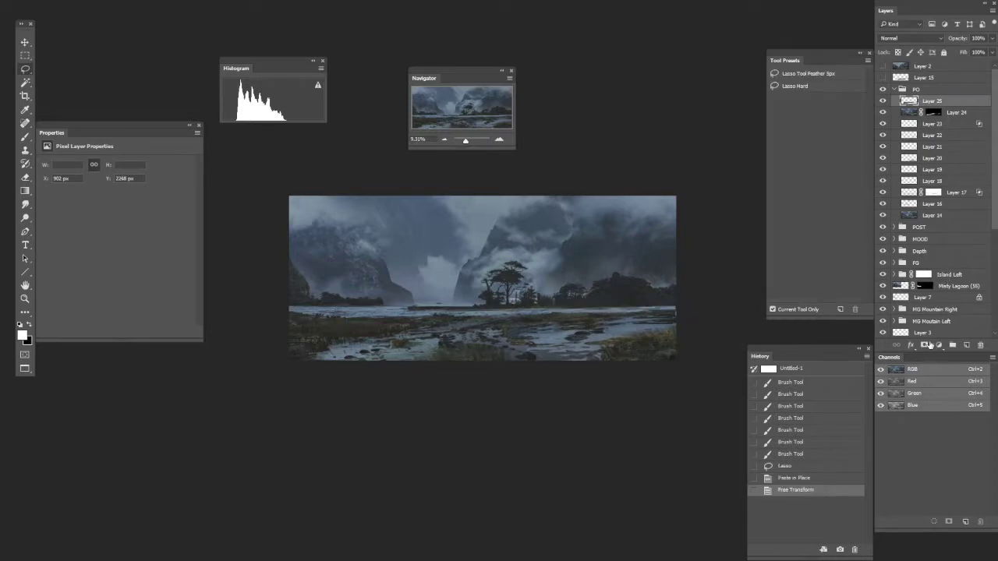
{"action": "left_click", "coordinate": [924, 346]}
{"action": "key", "text": "b"}
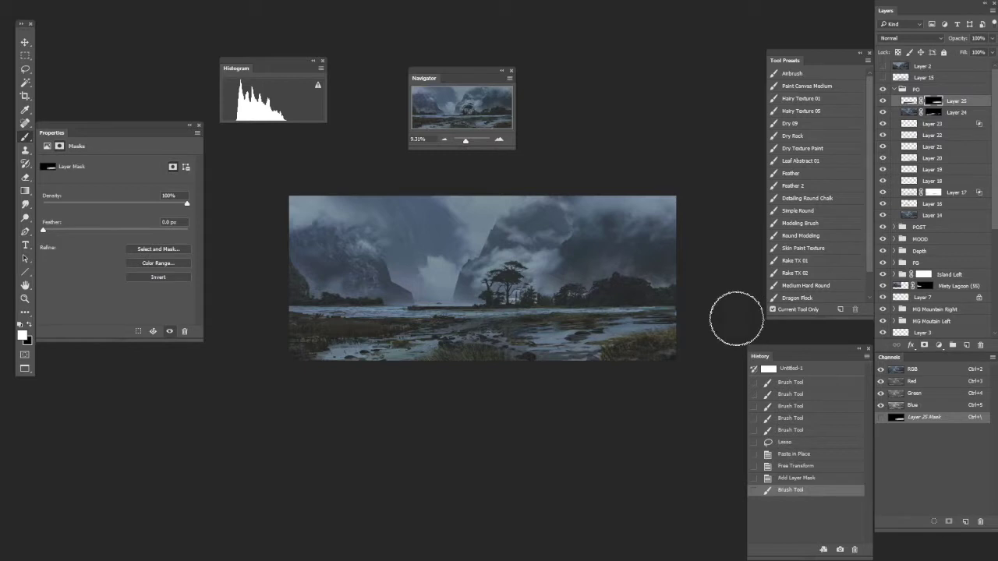
- Paint Layer 25's mask along the lower-right water, then add a new empty layer
{"action": "left_click_drag", "start_coordinate": [587, 315], "coordinate": [720, 316]}
{"action": "key", "text": "ctrl+z"}
{"action": "key", "text": "ctrl+z"}
{"action": "key", "text": "ctrl+z"}
{"action": "key", "text": "ctrl+z"}
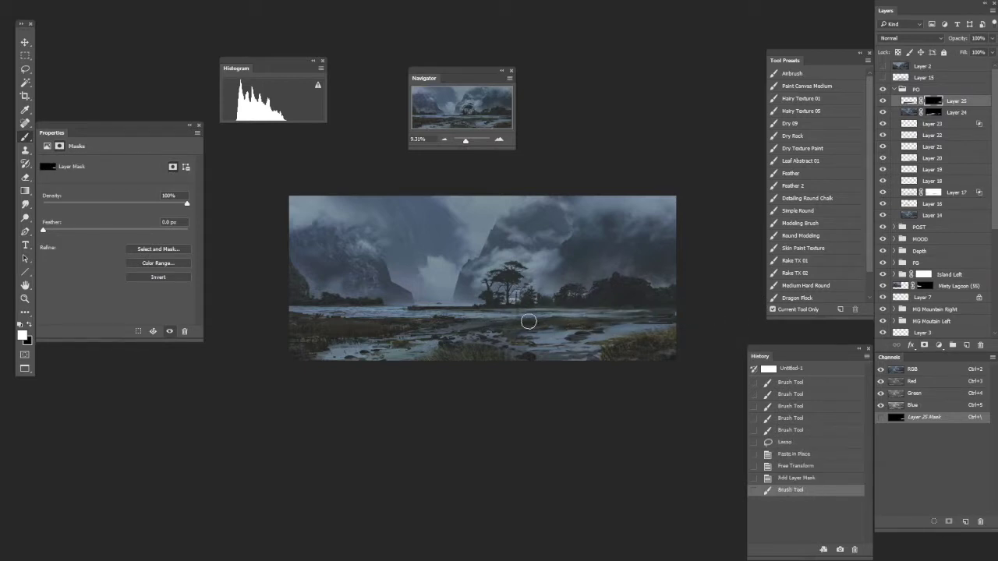
{"action": "scroll", "coordinate": [701, 328], "scroll_direction": "up", "scroll_amount": 2}
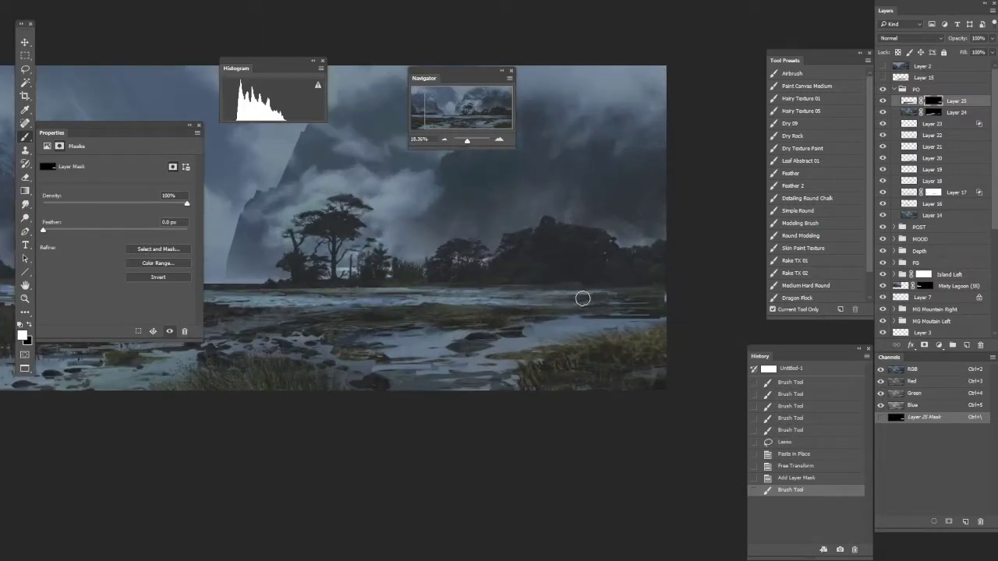
{"action": "left_click_drag", "start_coordinate": [614, 293], "coordinate": [486, 298]}
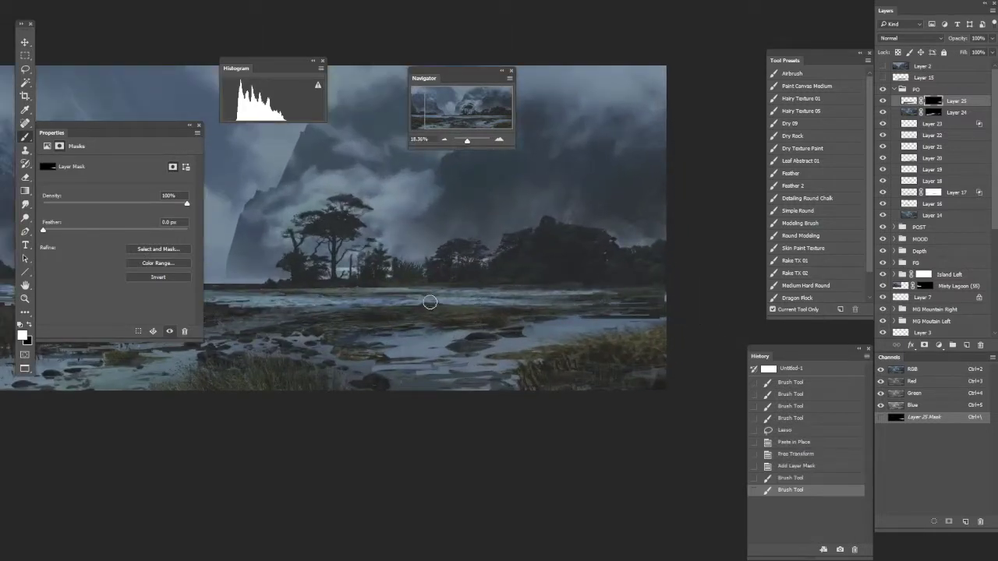
{"action": "scroll", "coordinate": [594, 305], "scroll_direction": "down", "scroll_amount": 3}
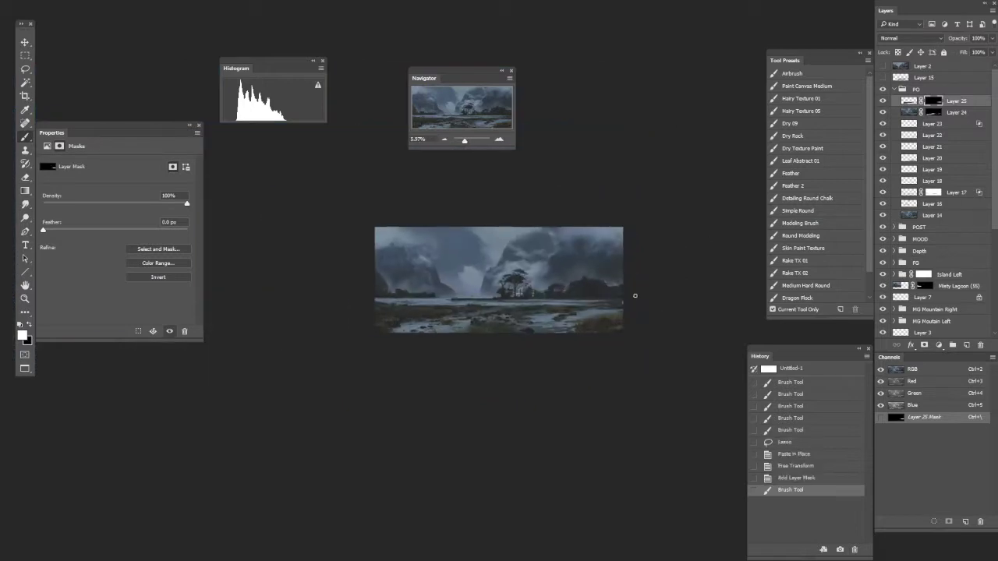
{"action": "scroll", "coordinate": [634, 295], "scroll_direction": "up", "scroll_amount": 2}
{"action": "scroll", "coordinate": [643, 301], "scroll_direction": "up", "scroll_amount": 1}
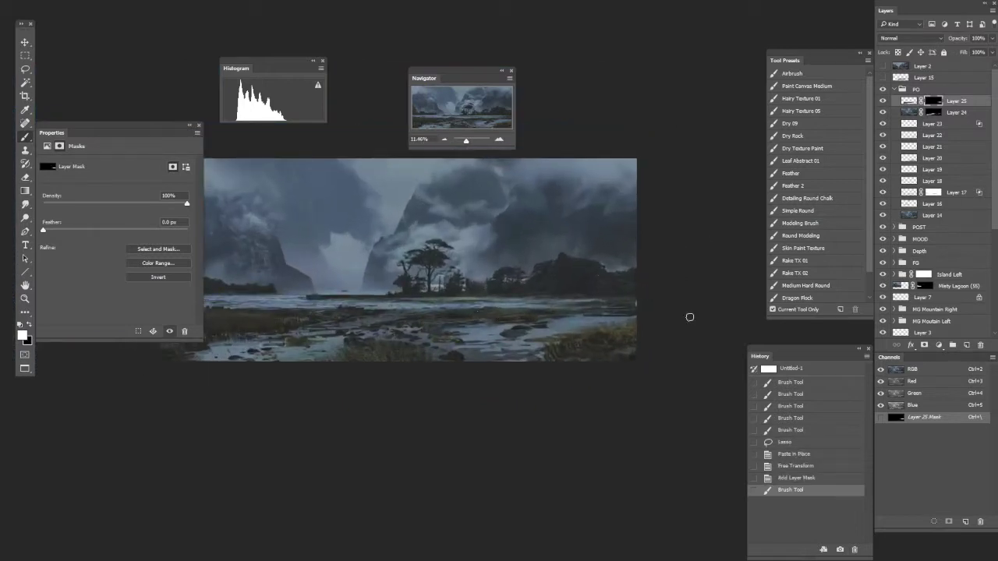
{"action": "left_click", "coordinate": [965, 345]}
- Pick a chisel-tipped brush and dab faint strokes onto the lagoon water on Layer 26
{"action": "scroll", "coordinate": [499, 295], "scroll_direction": "up", "scroll_amount": 2}
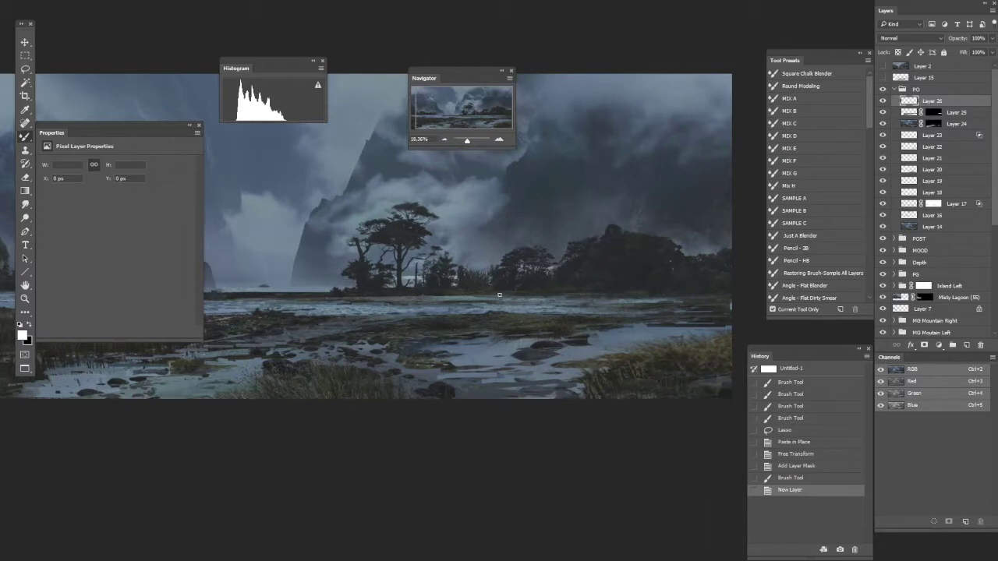
{"action": "right_click", "coordinate": [554, 223]}
{"action": "double_click", "coordinate": [552, 179]}
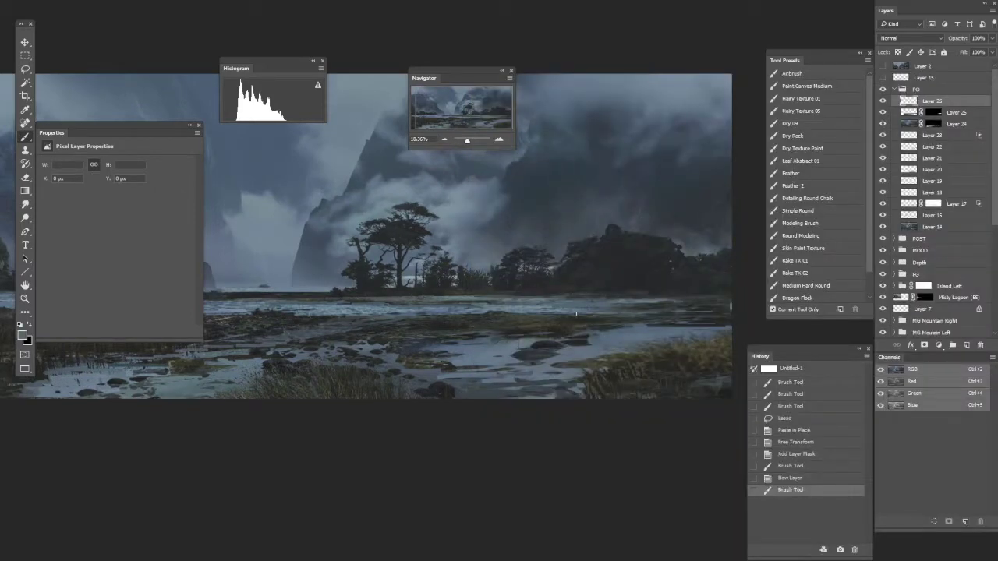
{"action": "left_click", "coordinate": [628, 313]}
{"action": "left_click", "coordinate": [621, 309]}
{"action": "left_click", "coordinate": [616, 307]}
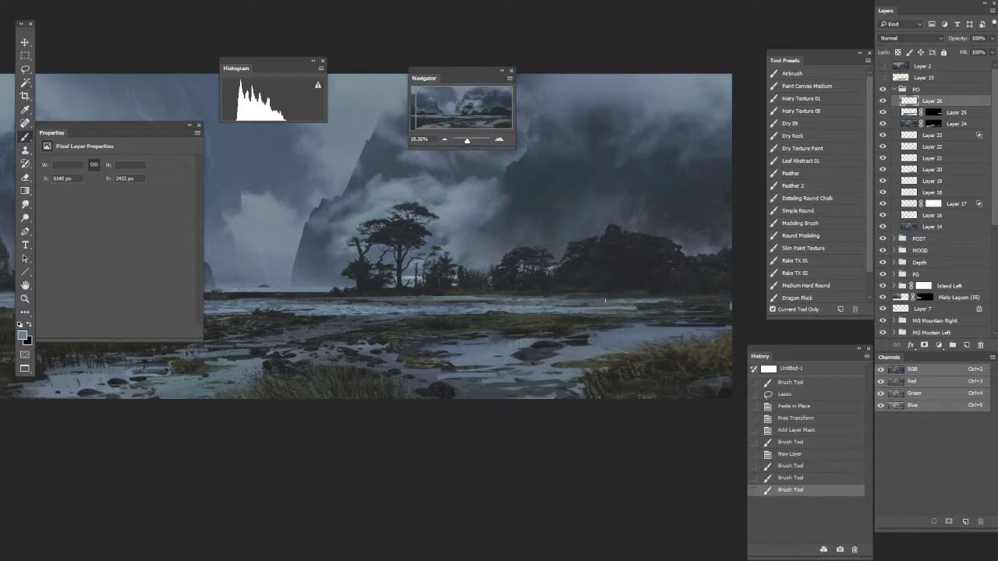
{"action": "left_click", "coordinate": [632, 310]}
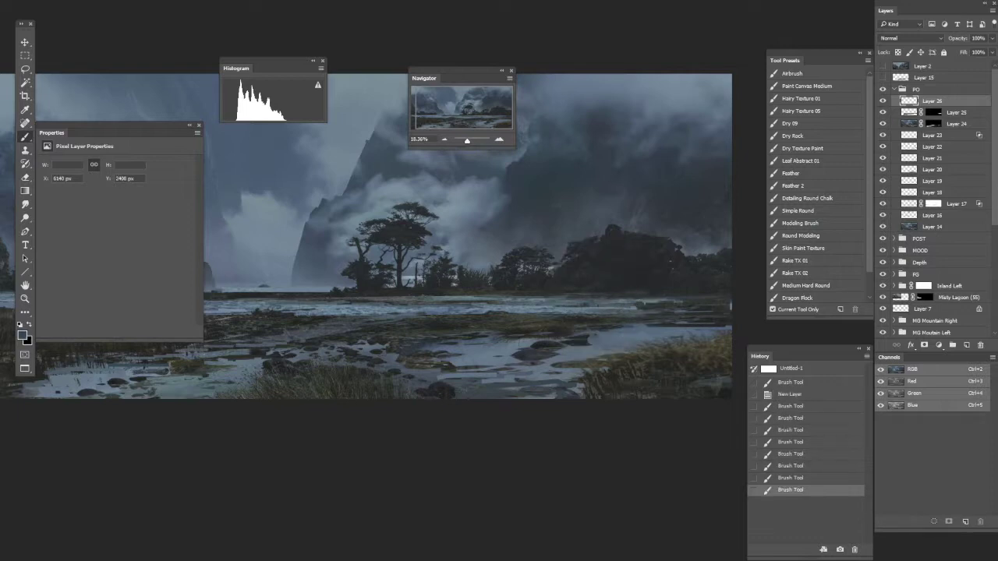
{"action": "left_click_drag", "start_coordinate": [669, 321], "coordinate": [618, 329]}
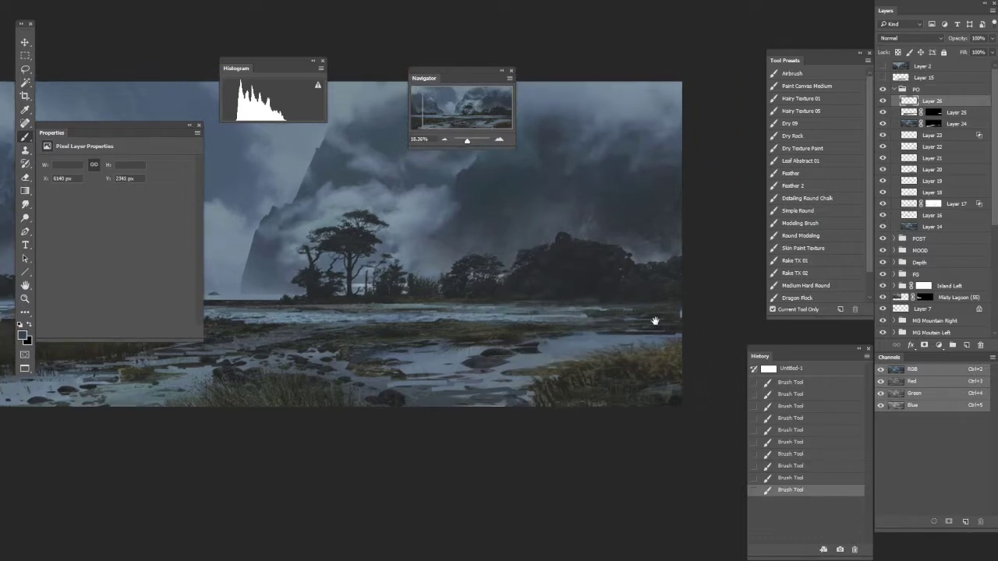
- Lasso the right-side water patch and invert the selection to protect it
{"action": "key", "text": "l"}
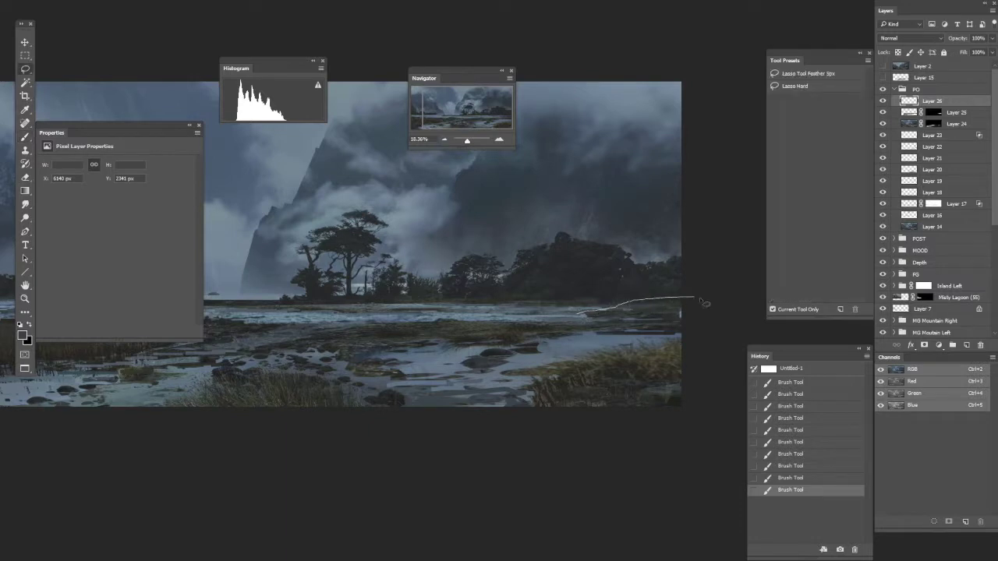
{"action": "left_click_drag", "start_coordinate": [592, 335], "coordinate": [544, 340]}
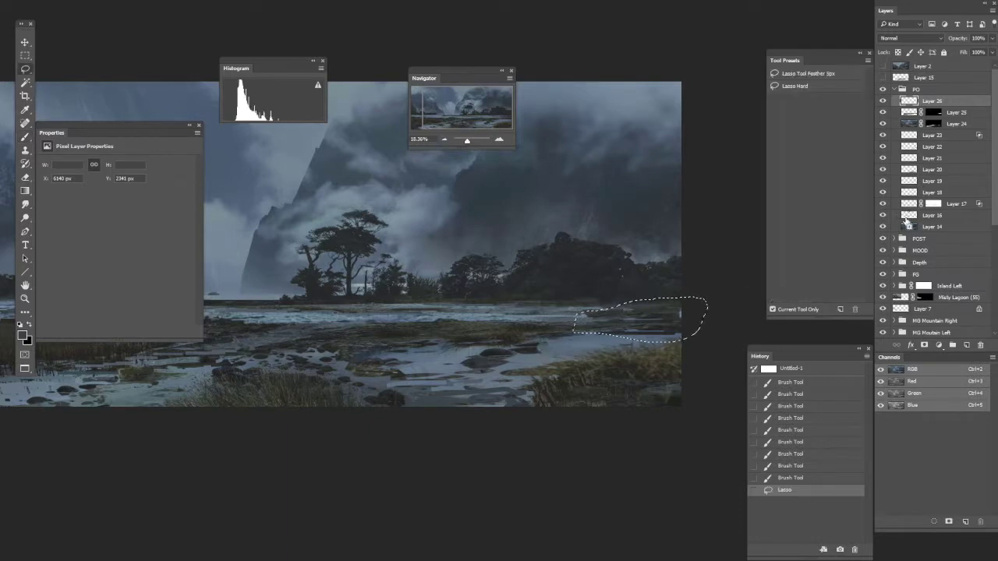
{"action": "key", "text": "ctrl+shift+i"}
{"action": "key", "text": "b"}
- Airbrush soft mist over the right shoreline with an enlarged brush, then deselect
{"action": "left_click", "coordinate": [797, 74]}
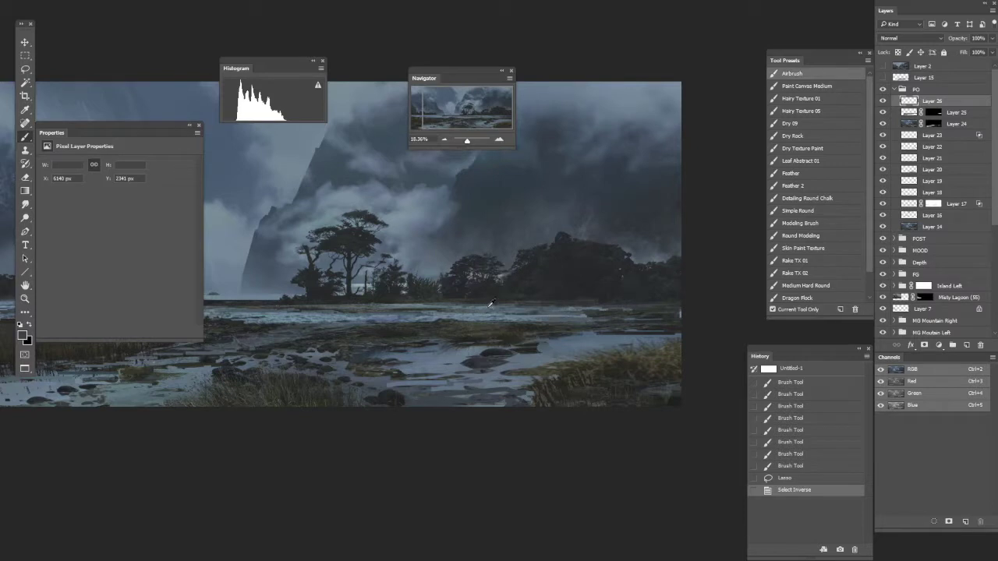
{"action": "key", "text": "bracketright"}
{"action": "key", "text": "bracketright"}
{"action": "key", "text": "bracketright"}
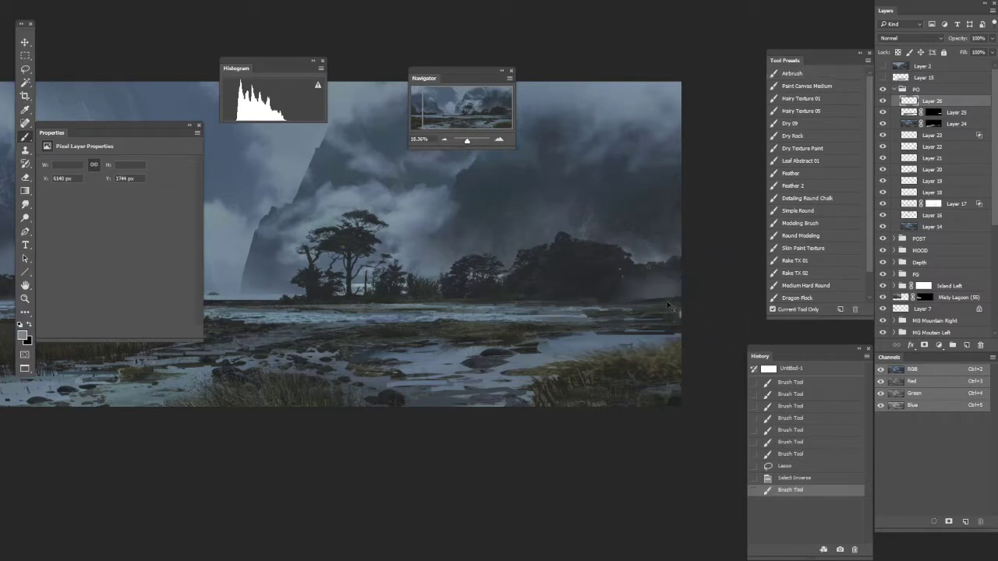
{"action": "left_click_drag", "start_coordinate": [689, 300], "coordinate": [584, 333]}
{"action": "key", "text": "ctrl+z"}
{"action": "mouse_move", "coordinate": [637, 301]}
{"action": "left_mouse_down"}
{"action": "mouse_move", "coordinate": [624, 310]}
{"action": "mouse_move", "coordinate": [679, 289]}
{"action": "mouse_move", "coordinate": [608, 322]}
{"action": "mouse_move", "coordinate": [673, 294]}
{"action": "mouse_move", "coordinate": [534, 300]}
{"action": "mouse_move", "coordinate": [641, 301]}
{"action": "mouse_move", "coordinate": [590, 311]}
{"action": "mouse_move", "coordinate": [712, 289]}
{"action": "left_mouse_up"}
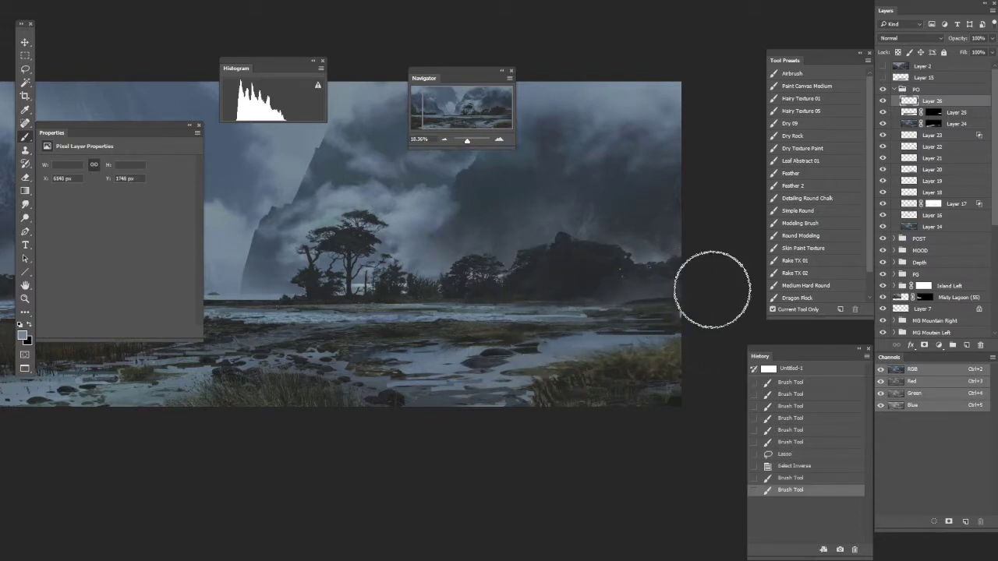
{"action": "mouse_move", "coordinate": [655, 345]}
{"action": "left_mouse_down"}
{"action": "mouse_move", "coordinate": [668, 312]}
{"action": "mouse_move", "coordinate": [546, 323]}
{"action": "left_mouse_up"}
{"action": "key", "text": "ctrl+d"}
{"action": "right_click", "coordinate": [663, 305]}
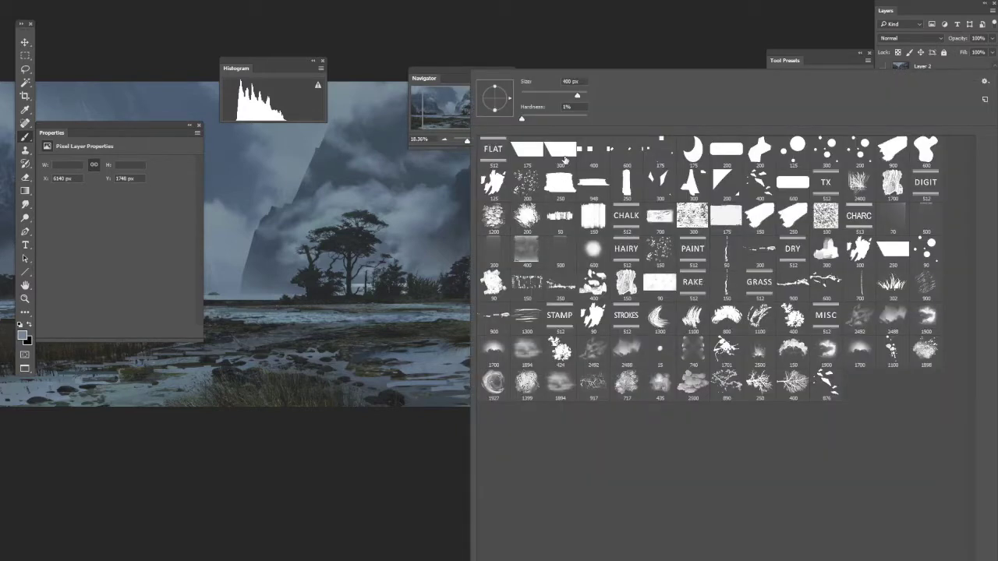
- Choose a new brush preset and soften the mist along the right shoreline
{"action": "double_click", "coordinate": [564, 158]}
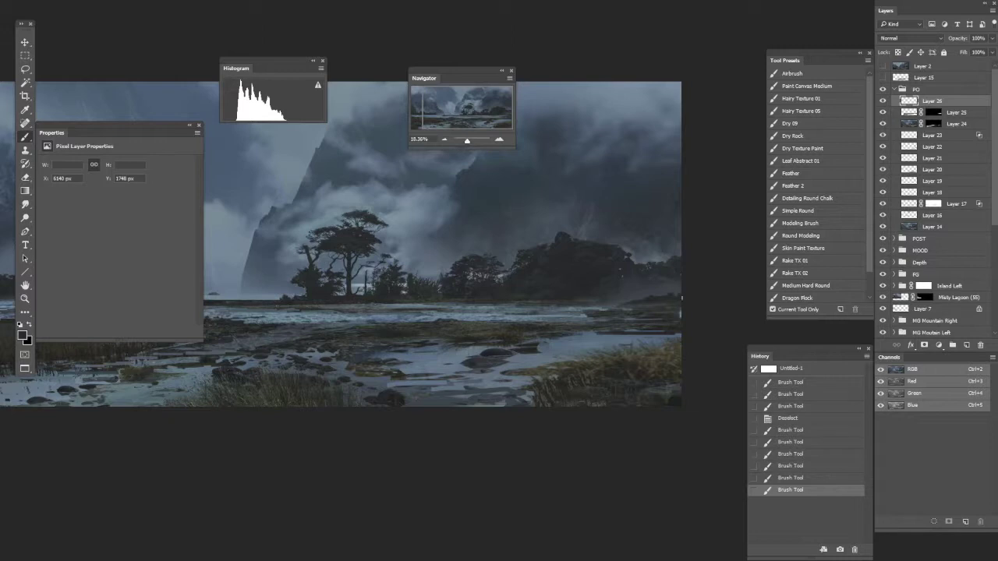
{"action": "left_click_drag", "start_coordinate": [663, 296], "coordinate": [625, 305]}
- Paint a faint light streak across the lagoon water
{"action": "scroll", "coordinate": [625, 308], "scroll_direction": "down", "scroll_amount": 5}
{"action": "scroll", "coordinate": [558, 311], "scroll_direction": "up", "scroll_amount": 4}
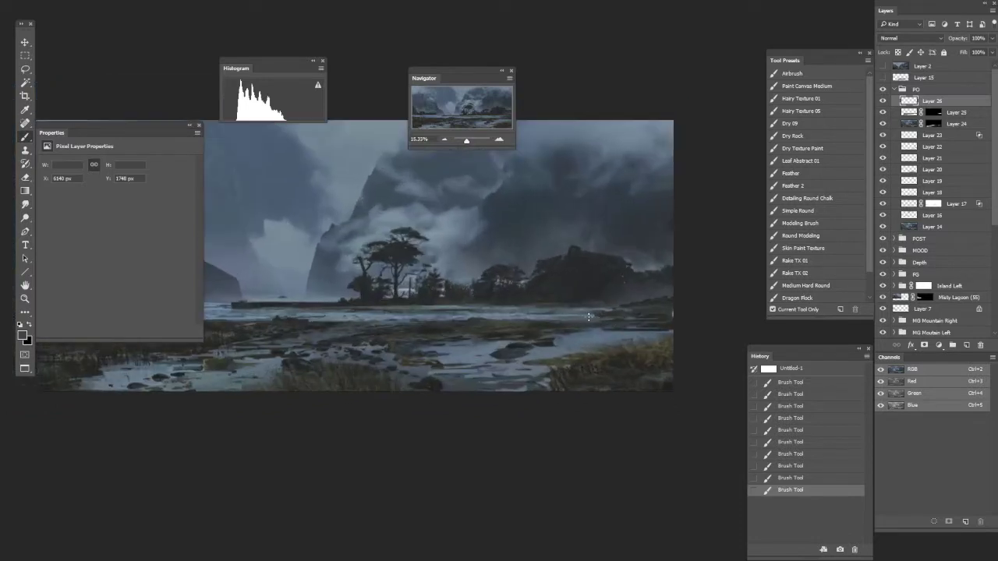
{"action": "left_click_drag", "start_coordinate": [533, 317], "coordinate": [631, 328]}
{"action": "scroll", "coordinate": [608, 332], "scroll_direction": "down", "scroll_amount": 3}
{"action": "scroll", "coordinate": [610, 331], "scroll_direction": "up", "scroll_amount": 4}
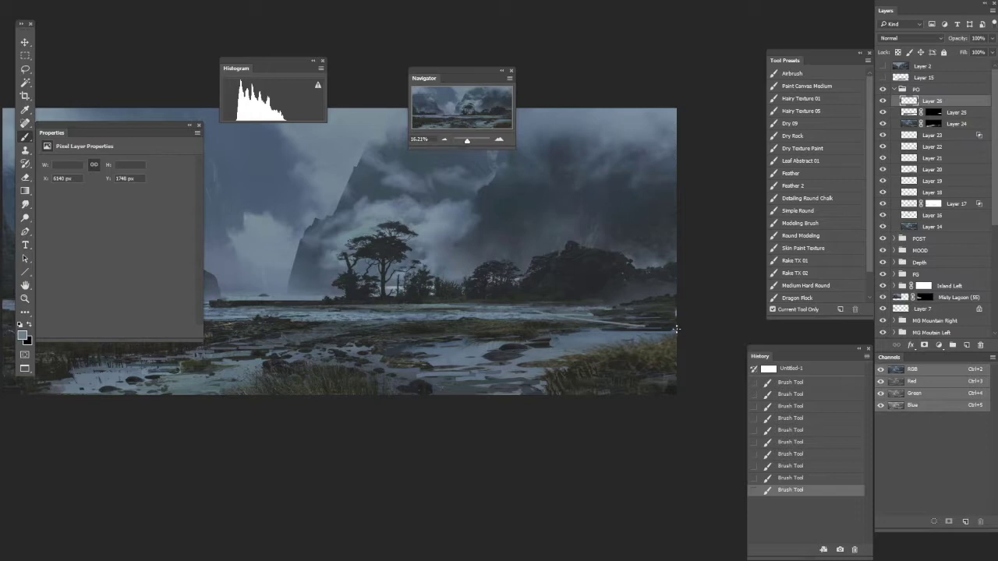
- Tilt the canvas view, reset it upright, and paint a straight light streak across the water
{"action": "key", "text": "r"}
{"action": "left_click_drag", "start_coordinate": [654, 329], "coordinate": [675, 298]}
{"action": "key", "text": "b"}
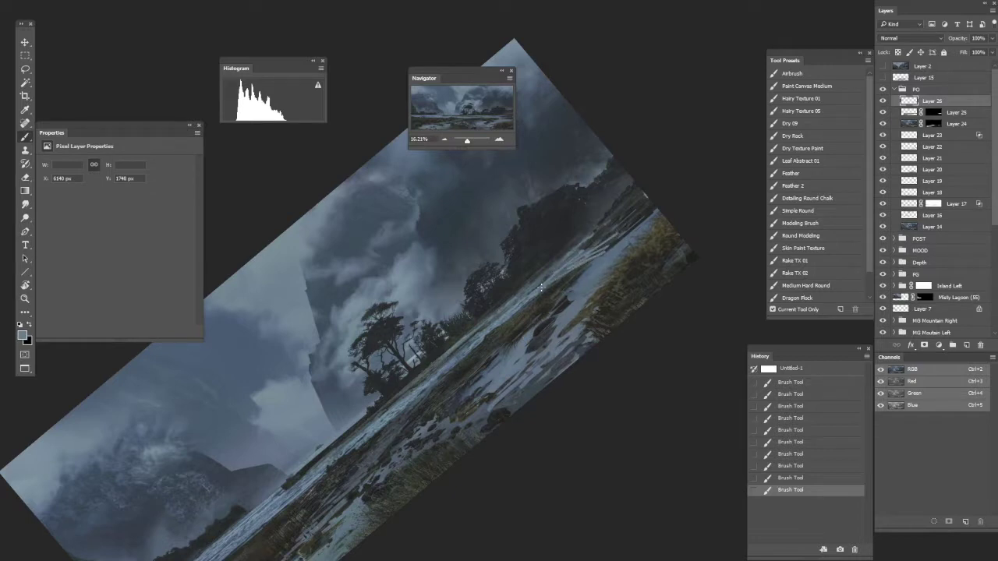
{"action": "key", "text": "Escape"}
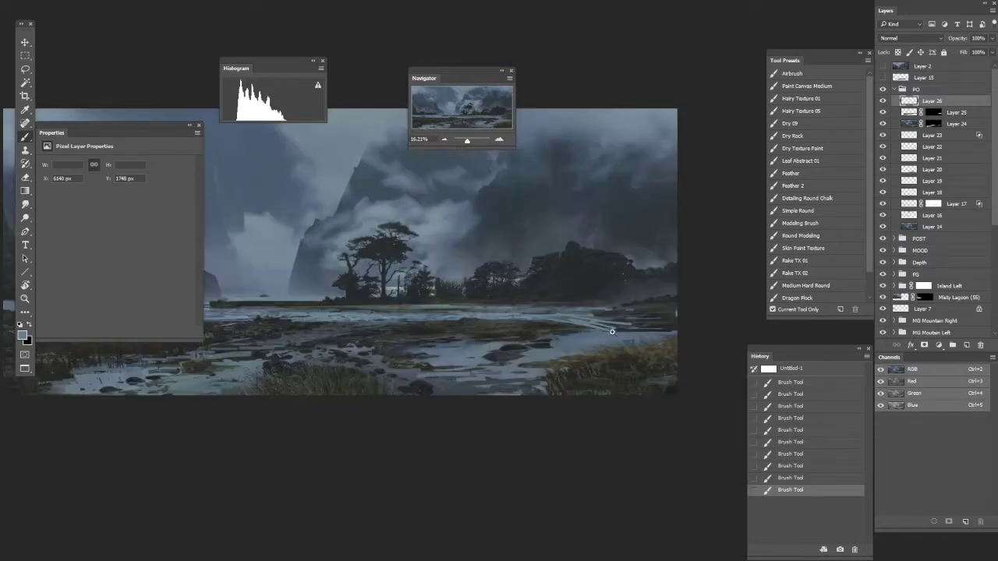
{"action": "left_click", "coordinate": [560, 322], "text": "shift"}
{"action": "left_click_drag", "start_coordinate": [487, 337], "coordinate": [561, 324]}
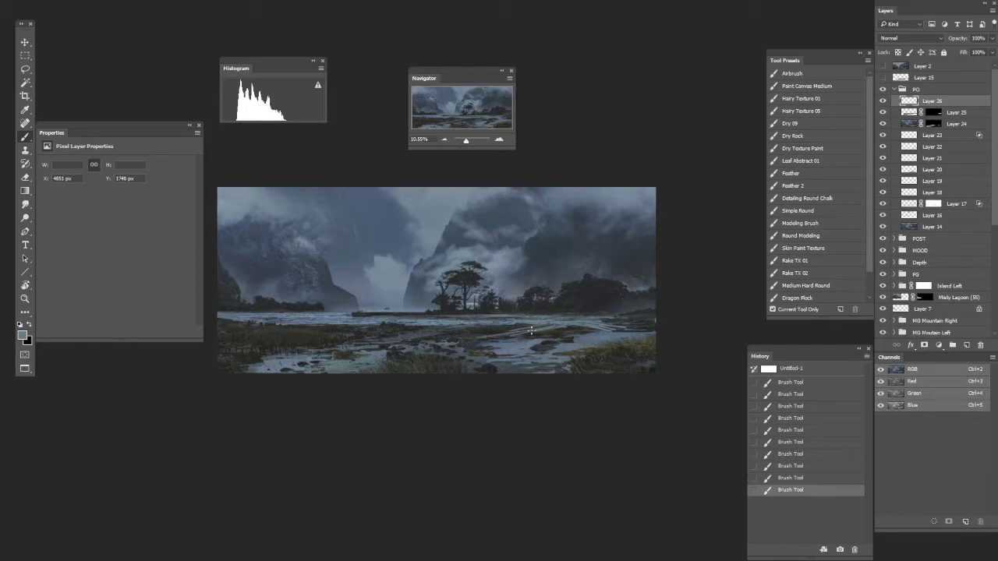
- Repaint the water's light streak, sampling darker and lighter colours from the painting
{"action": "left_click_drag", "start_coordinate": [549, 325], "coordinate": [491, 340]}
{"action": "scroll", "coordinate": [535, 337], "scroll_direction": "up", "scroll_amount": 2}
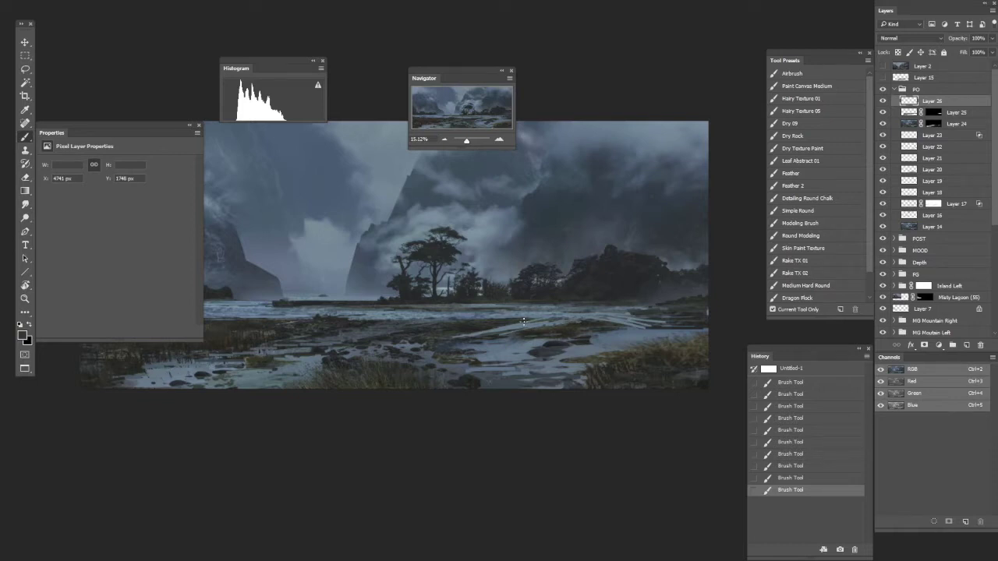
{"action": "left_click", "coordinate": [496, 337], "text": "alt"}
{"action": "scroll", "coordinate": [435, 342], "scroll_direction": "down", "scroll_amount": 3}
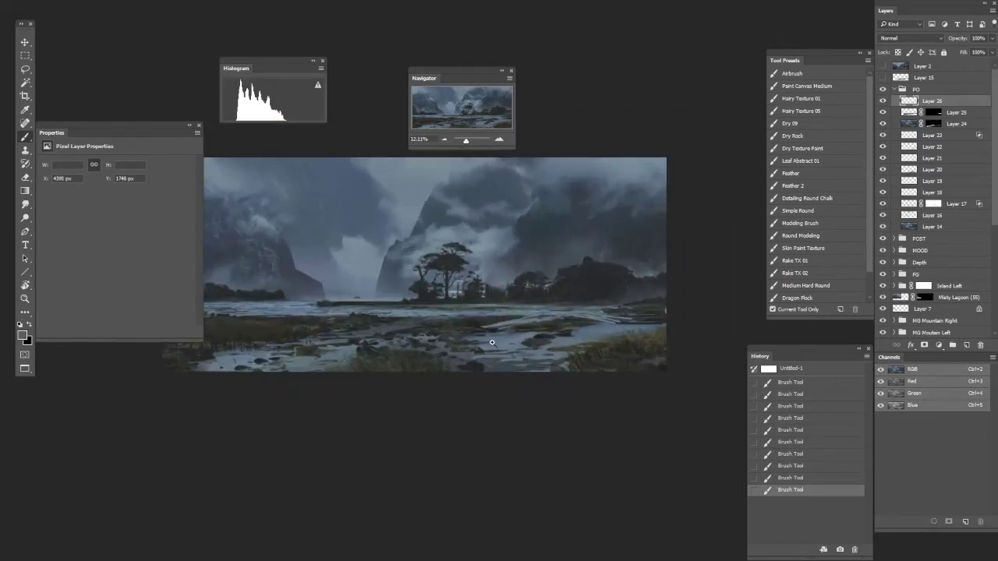
{"action": "scroll", "coordinate": [468, 352], "scroll_direction": "down", "scroll_amount": 2}
{"action": "scroll", "coordinate": [467, 350], "scroll_direction": "up", "scroll_amount": 2}
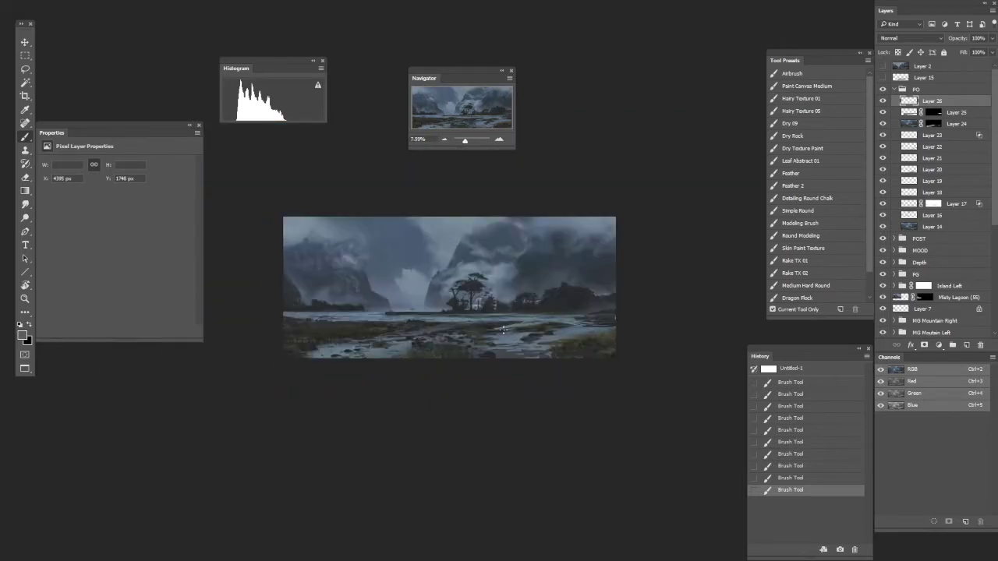
{"action": "left_click", "coordinate": [526, 320], "text": "alt"}
{"action": "scroll", "coordinate": [495, 330], "scroll_direction": "up", "scroll_amount": 2}
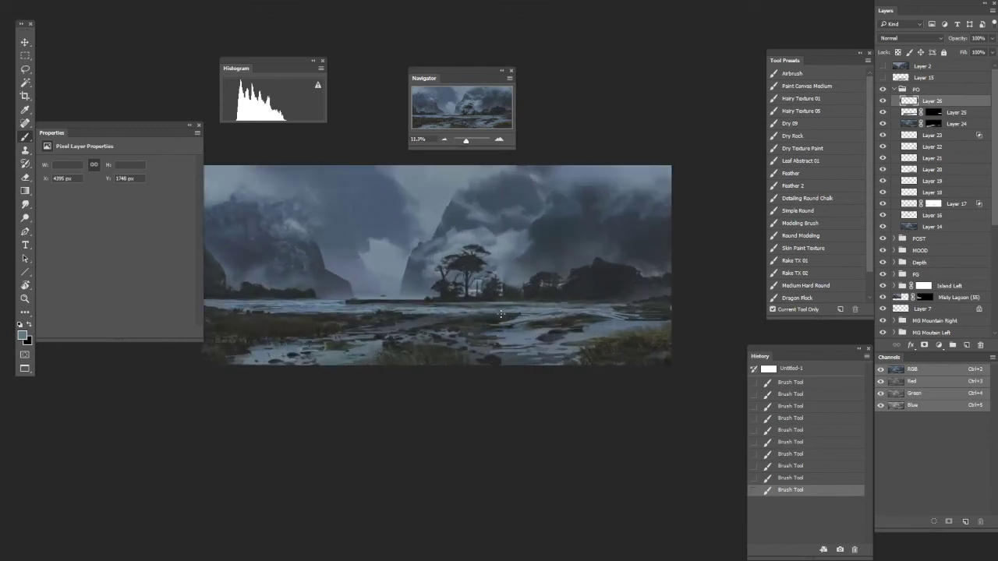